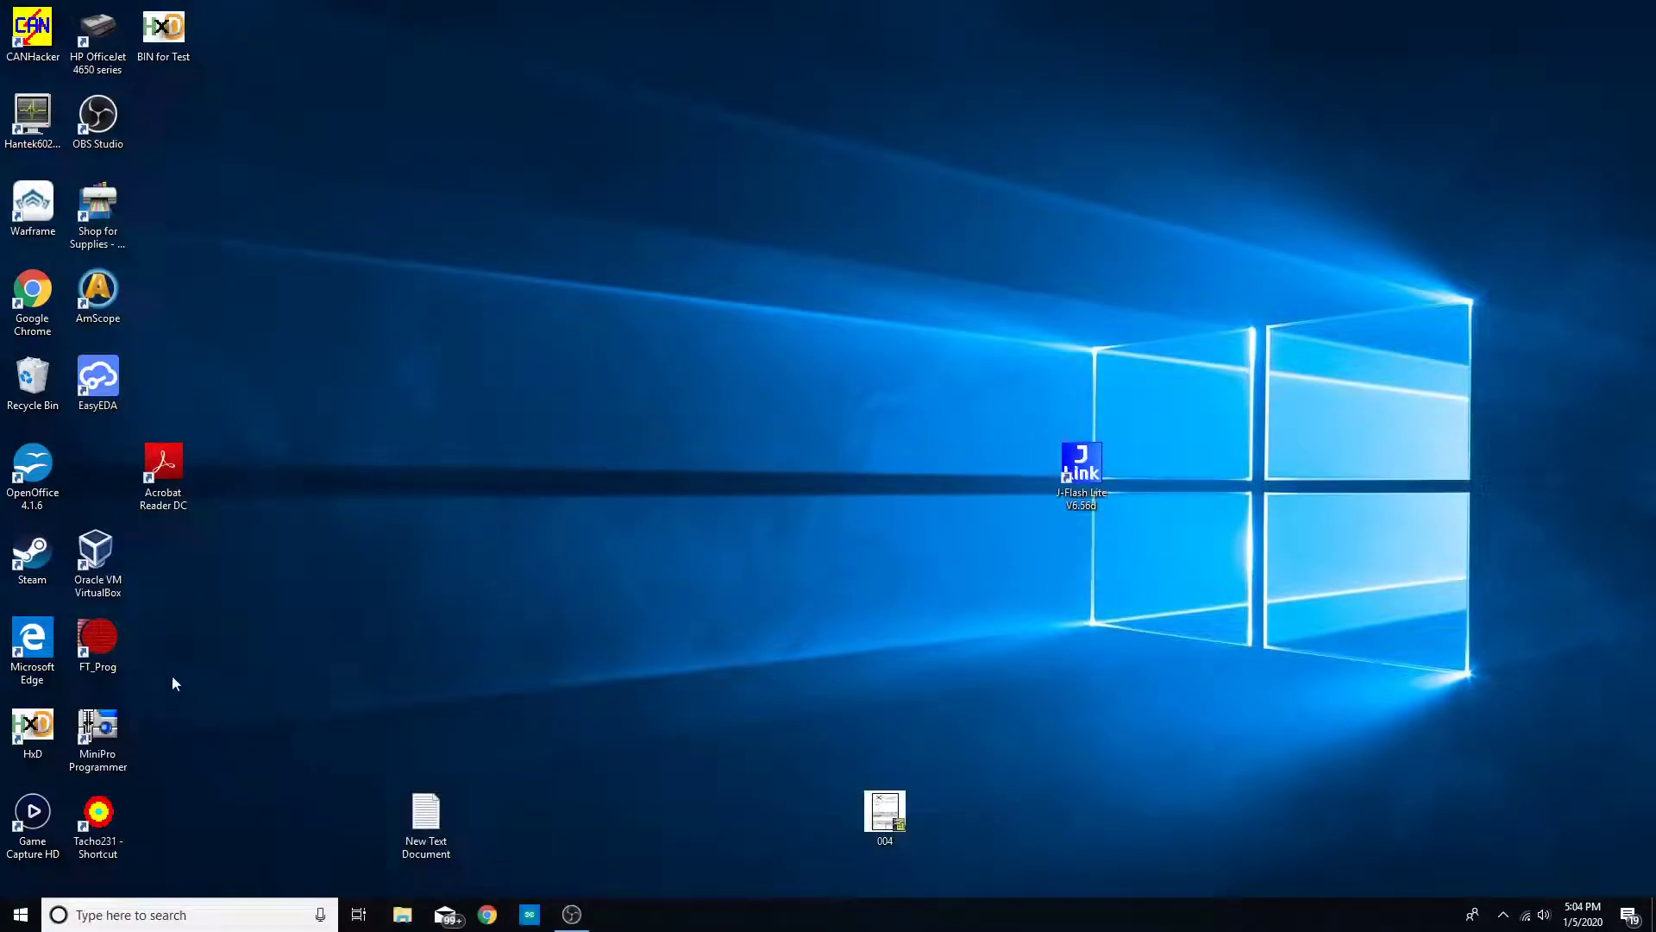
Launch J-Flash V6.56d from the SEGGER J-Link programs and open the recent project 1.jflash
{"action": "left_click", "coordinate": [21, 915]}
{"action": "scroll", "coordinate": [169, 676], "scroll_direction": "down", "scroll_amount": 10}
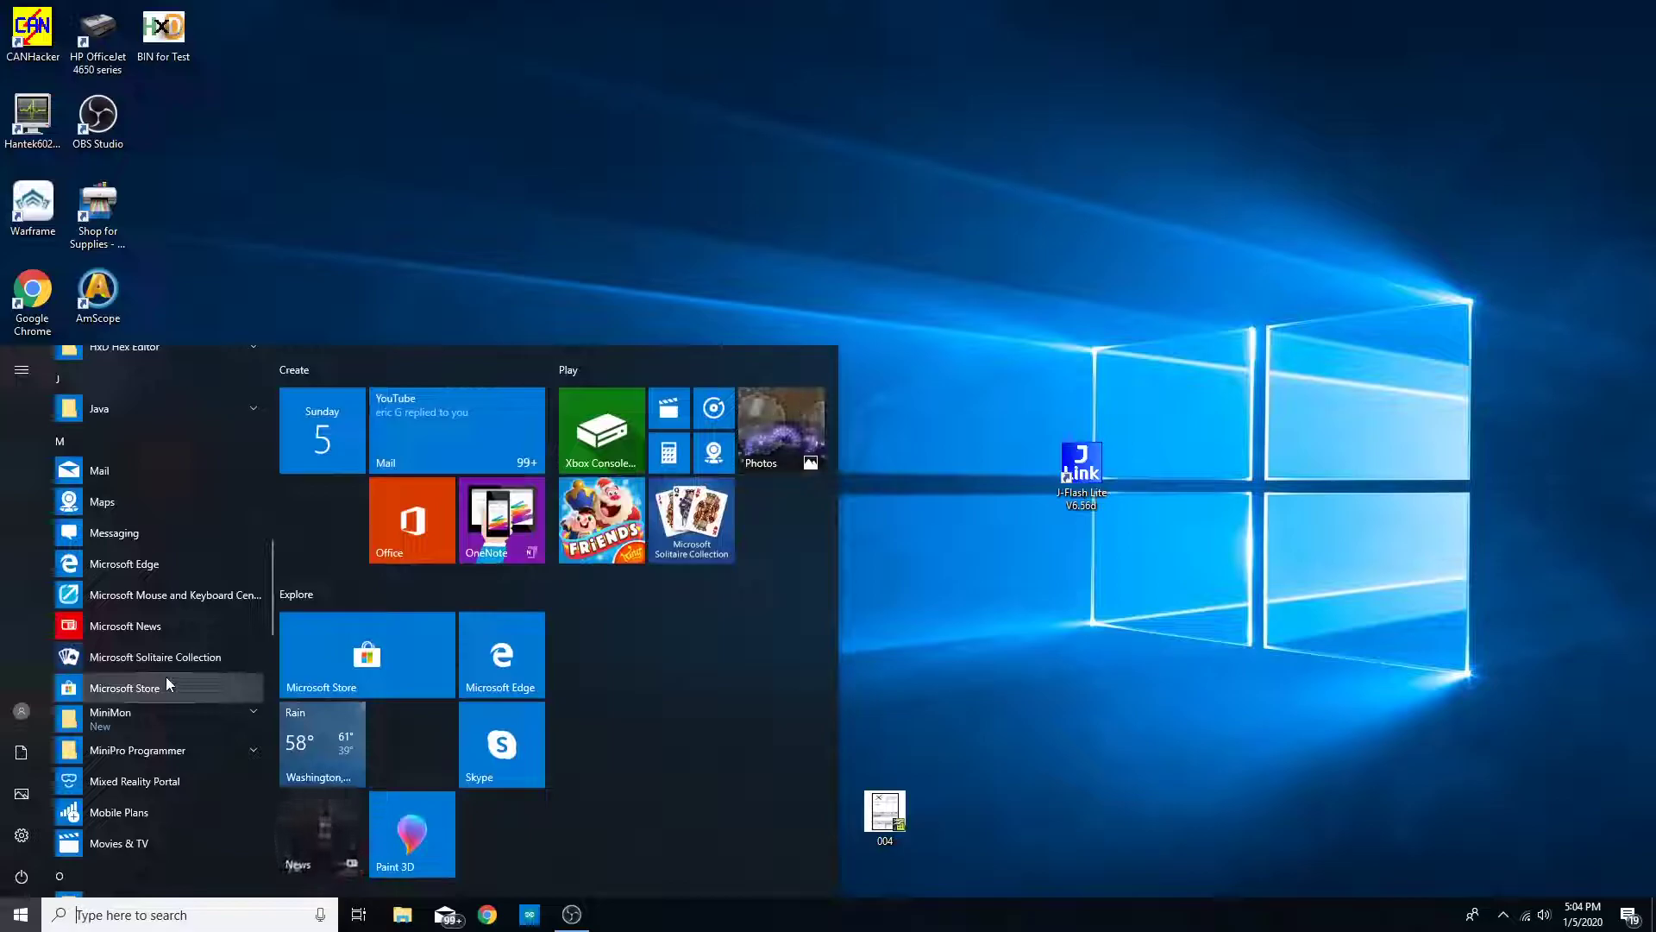
{"action": "scroll", "coordinate": [167, 676], "scroll_direction": "down", "scroll_amount": 8}
{"action": "scroll", "coordinate": [166, 677], "scroll_direction": "down", "scroll_amount": 5}
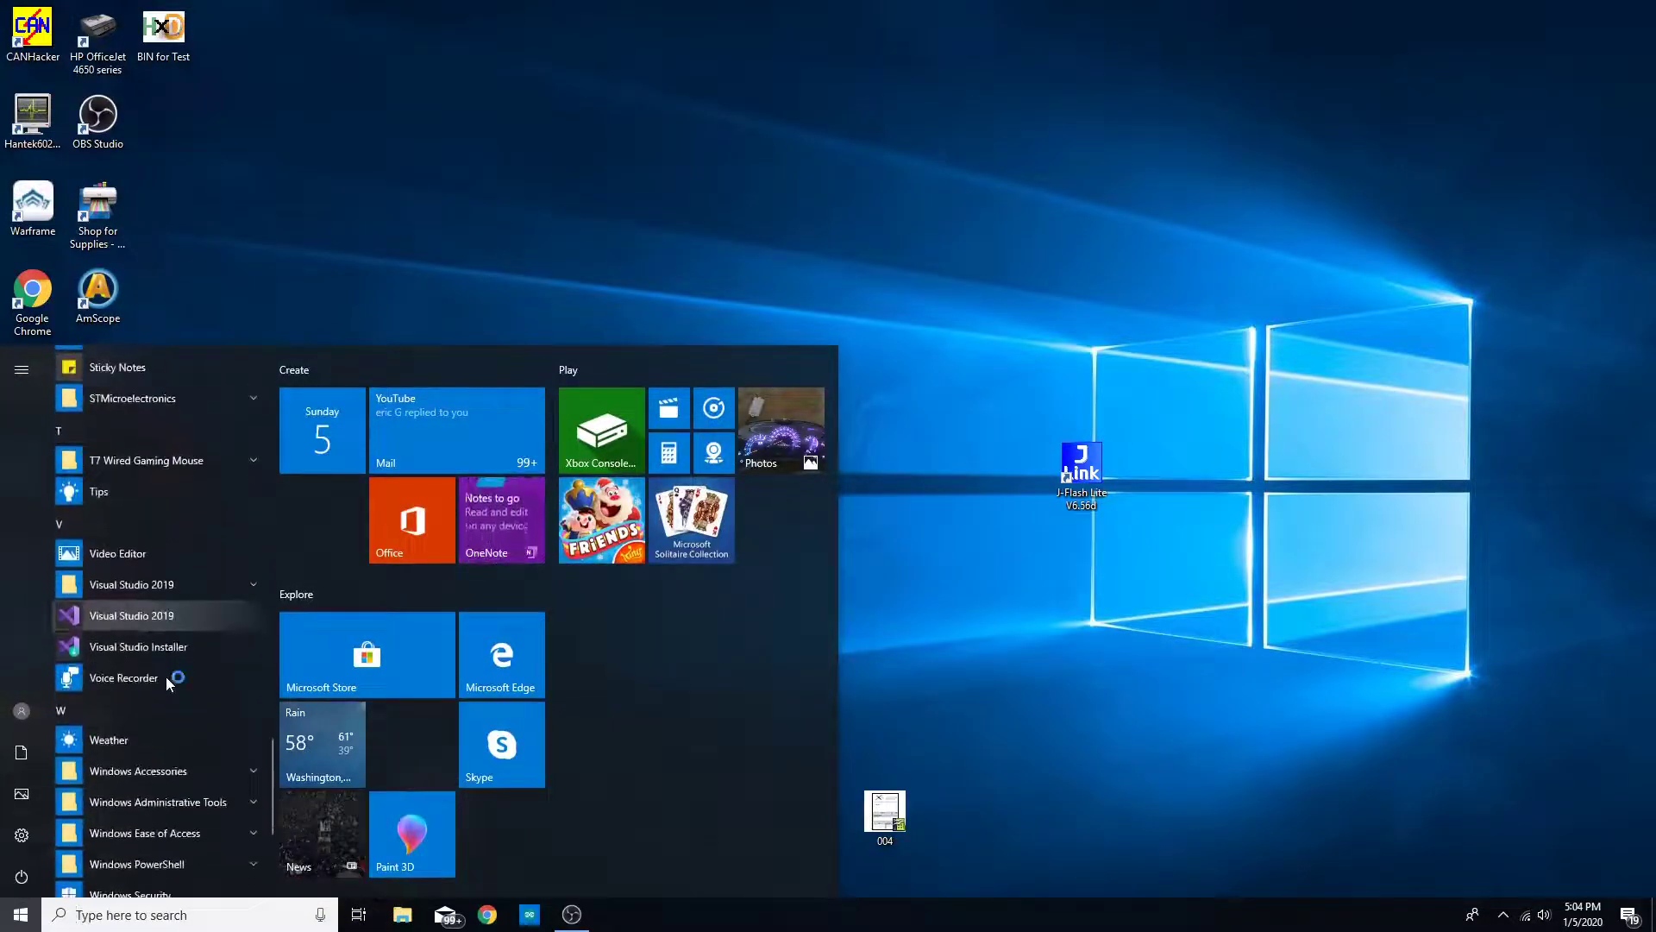
{"action": "scroll", "coordinate": [165, 677], "scroll_direction": "up", "scroll_amount": 8}
{"action": "scroll", "coordinate": [166, 677], "scroll_direction": "up", "scroll_amount": 5}
{"action": "scroll", "coordinate": [166, 676], "scroll_direction": "down", "scroll_amount": 4}
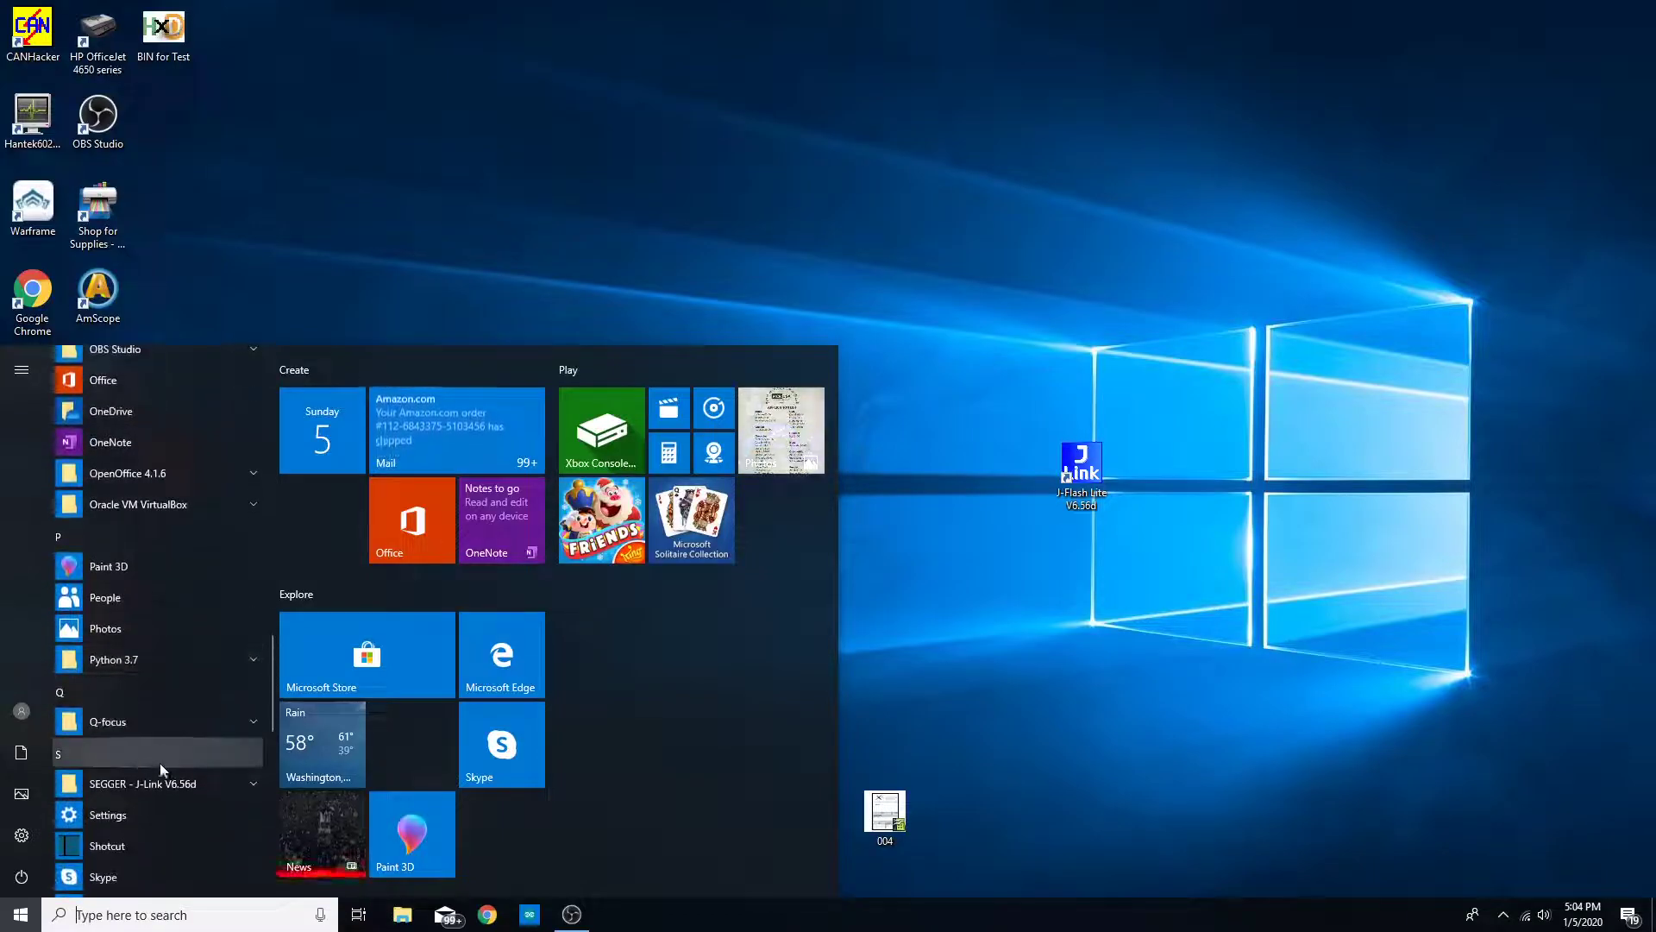
{"action": "left_click", "coordinate": [169, 777]}
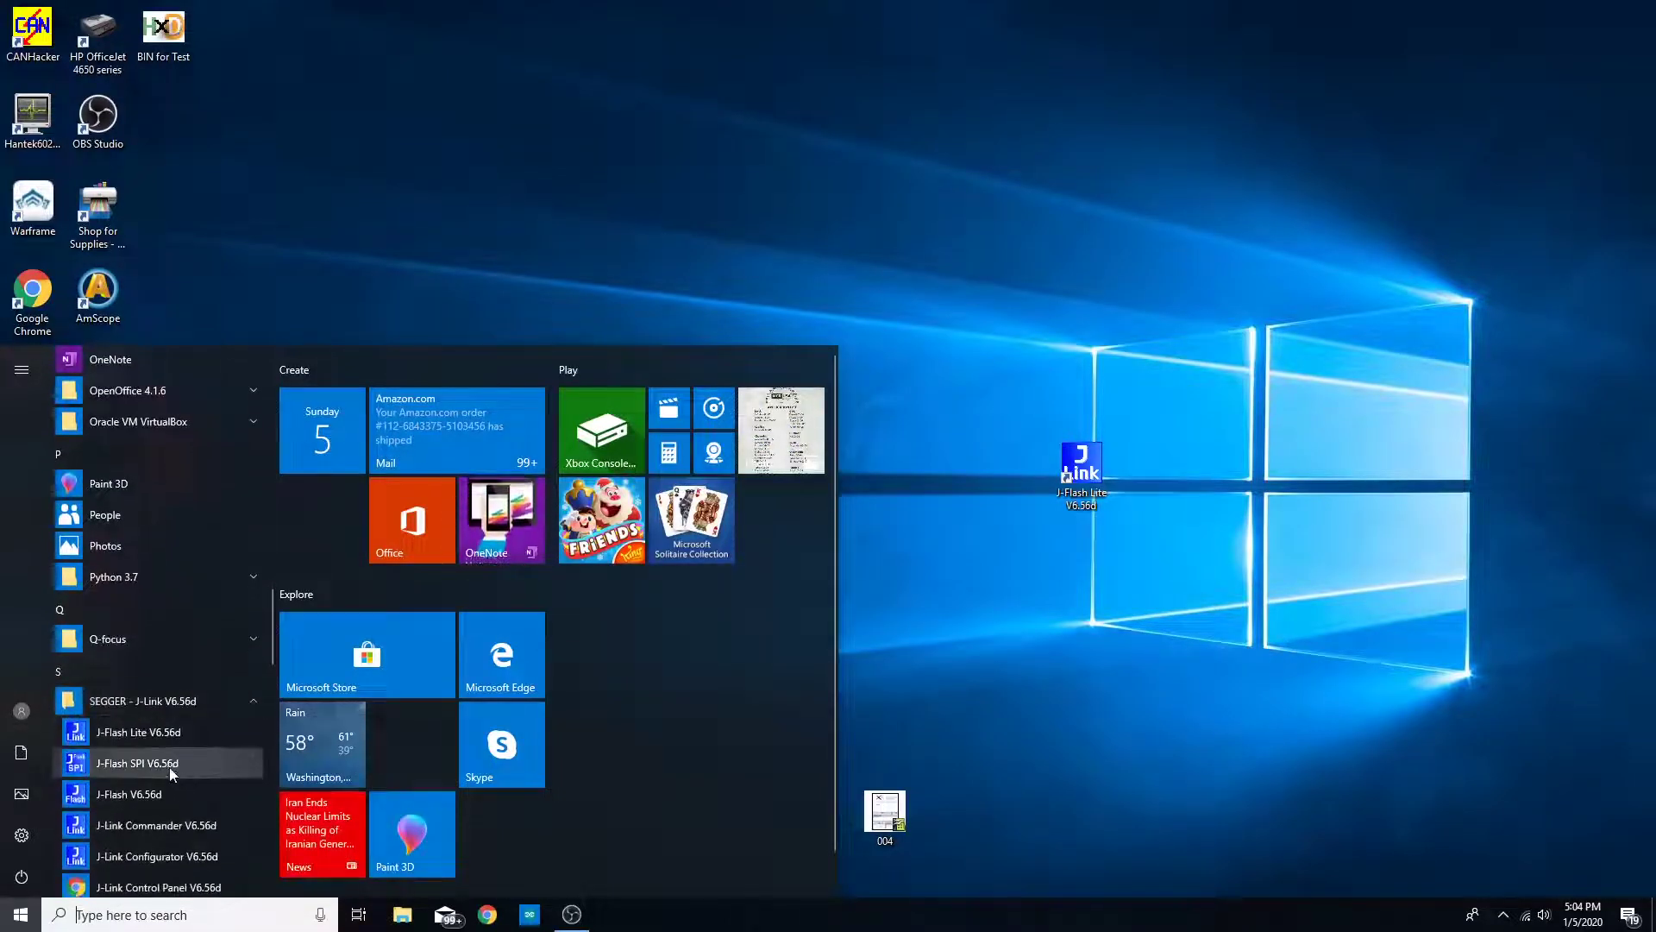
{"action": "left_click", "coordinate": [162, 799]}
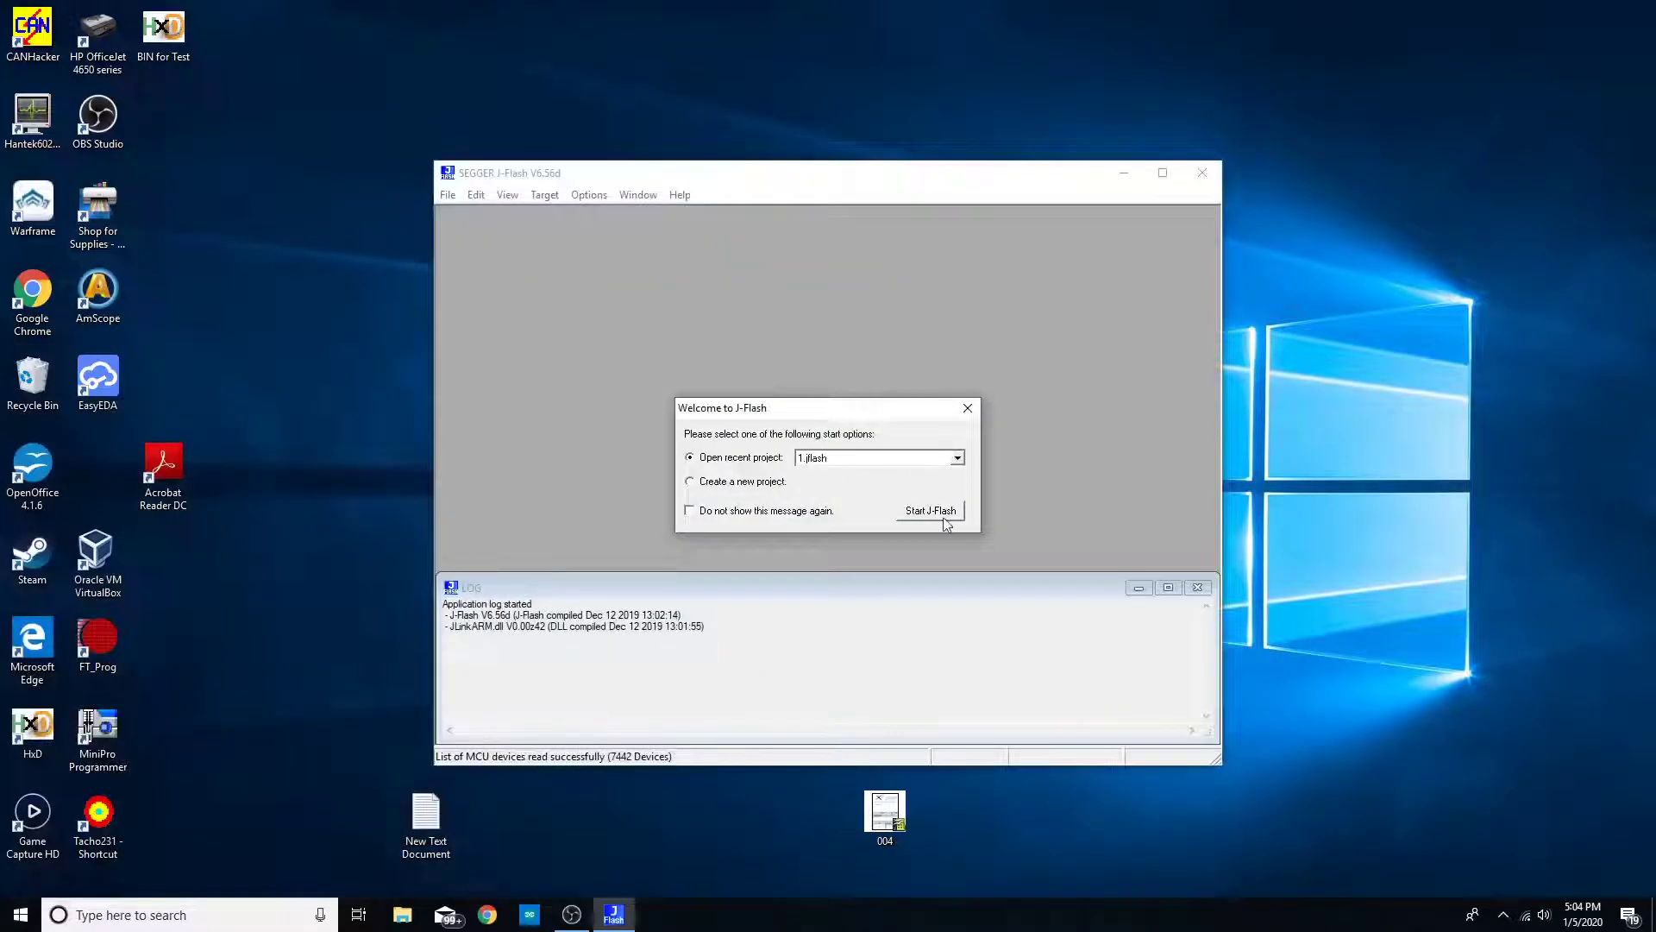
{"action": "left_click", "coordinate": [931, 511]}
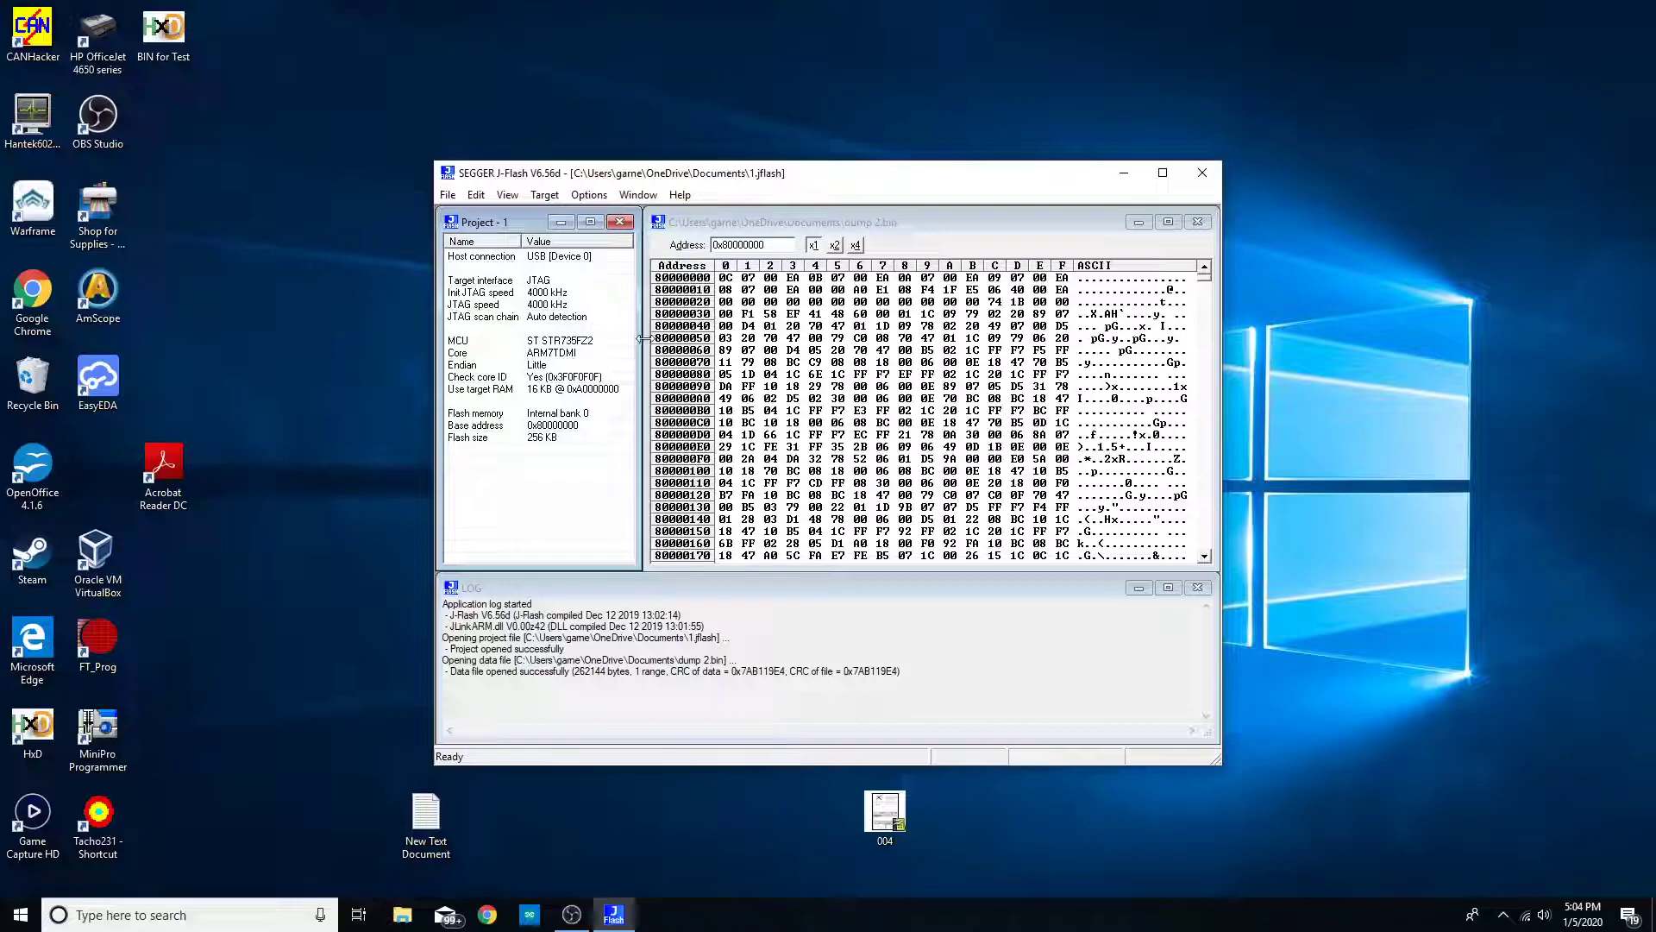
Connect J-Flash to the target microcontroller and accept the J-Link EDU terms of use
{"action": "left_click", "coordinate": [557, 199]}
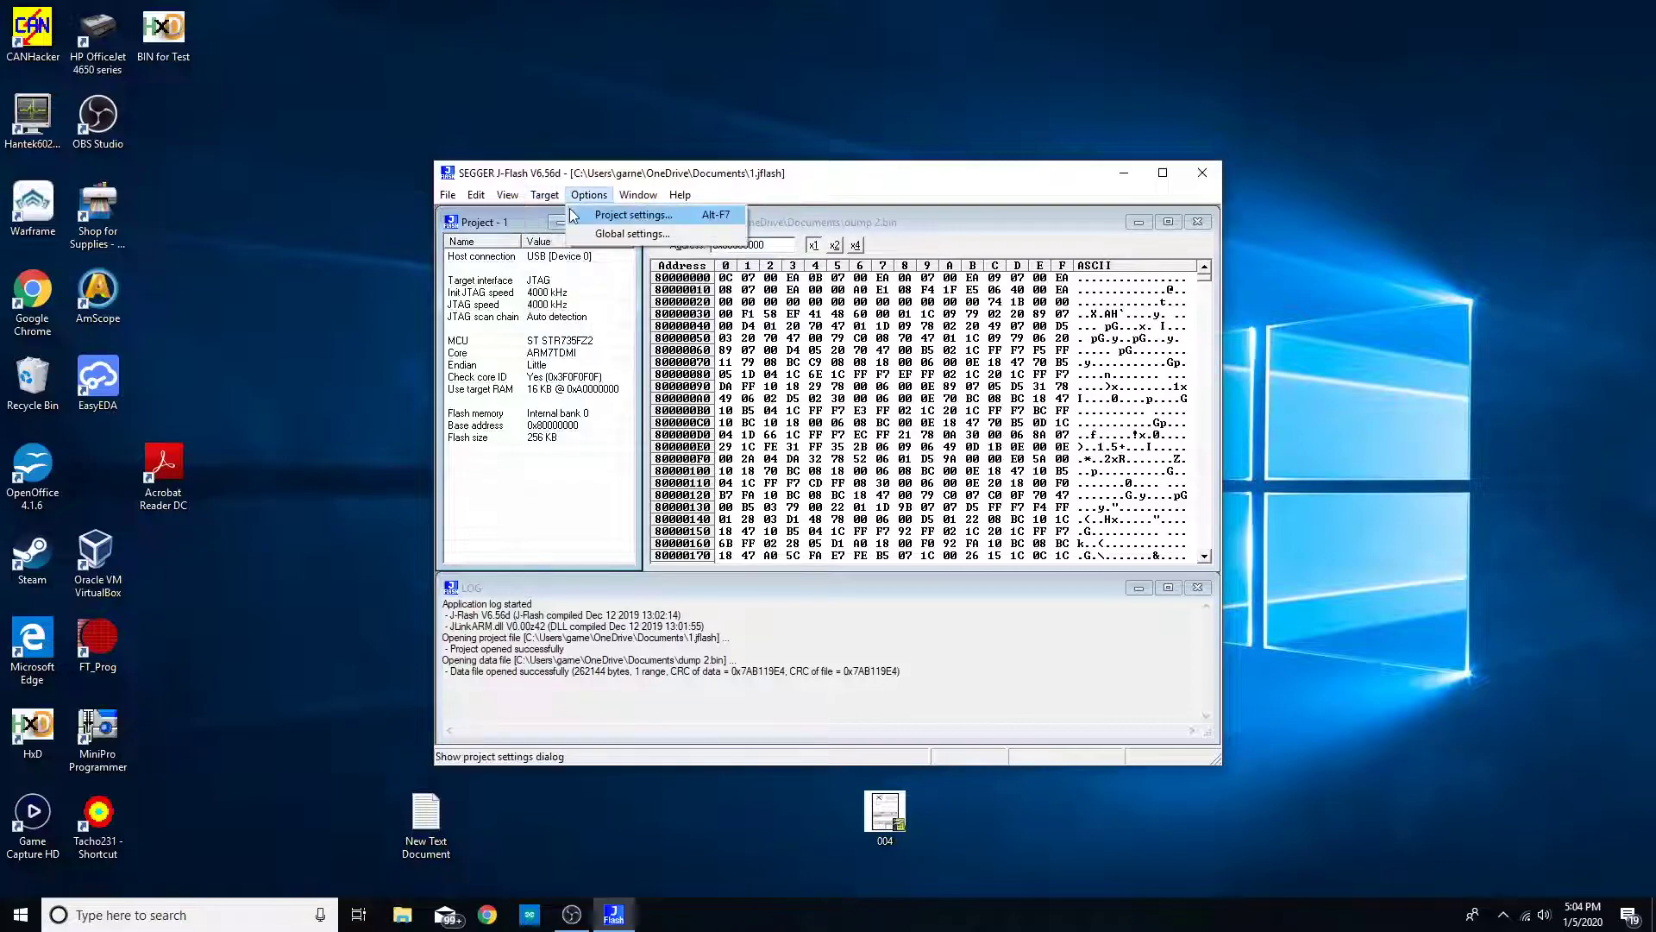
{"action": "left_click", "coordinate": [553, 216]}
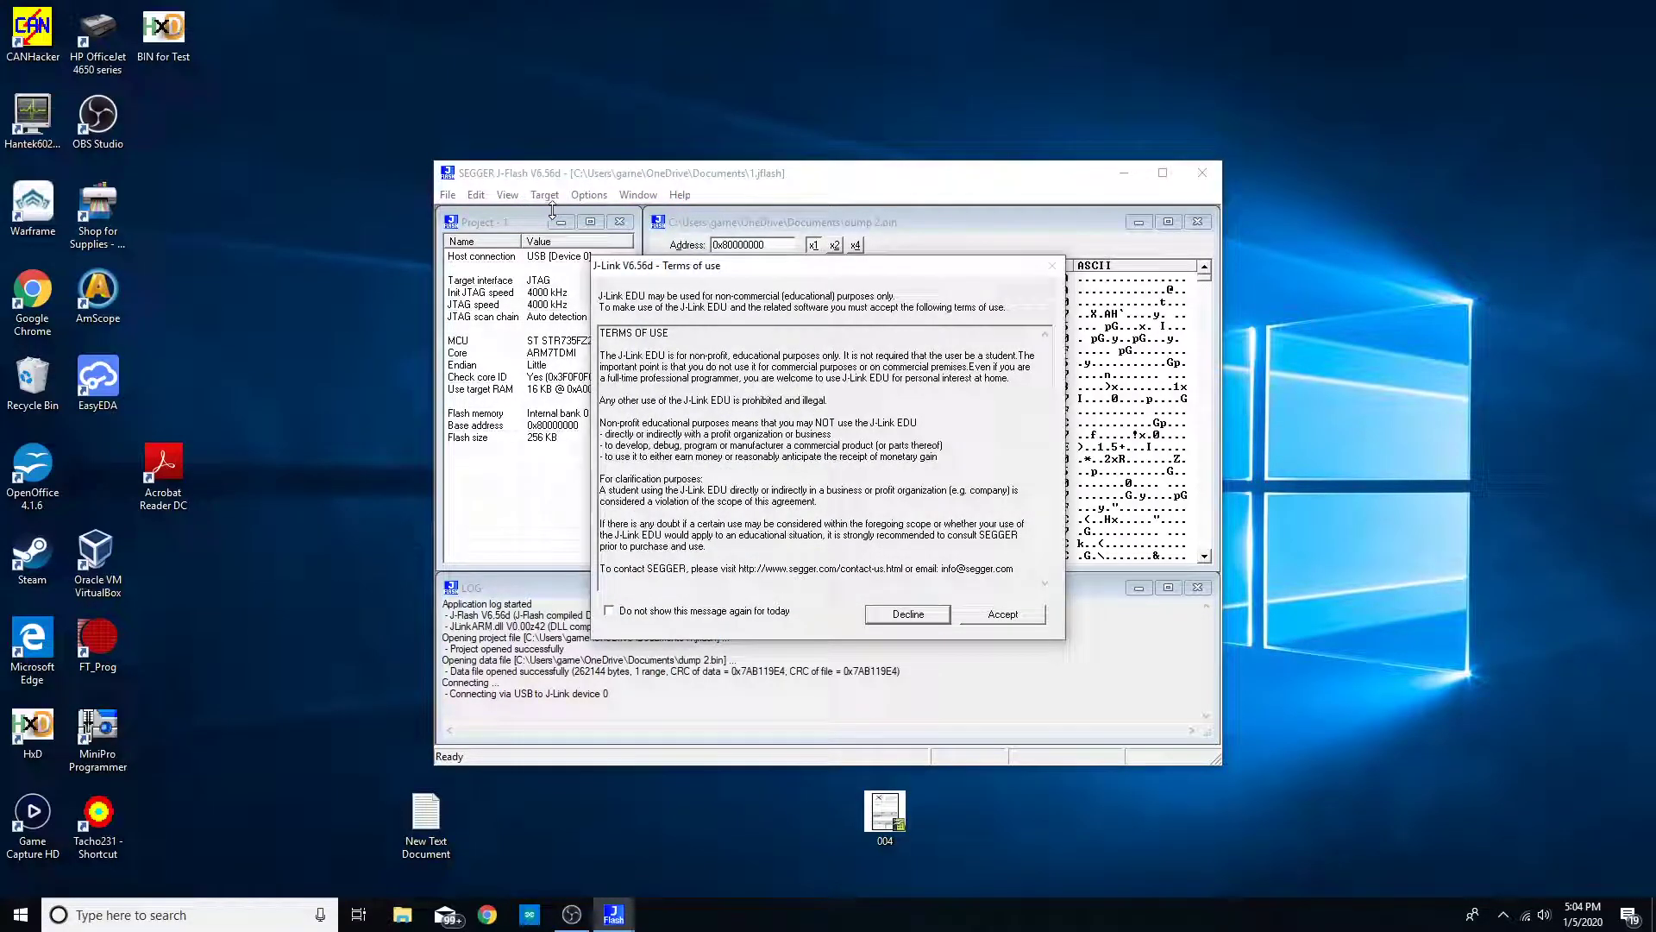
{"action": "left_click", "coordinate": [996, 617]}
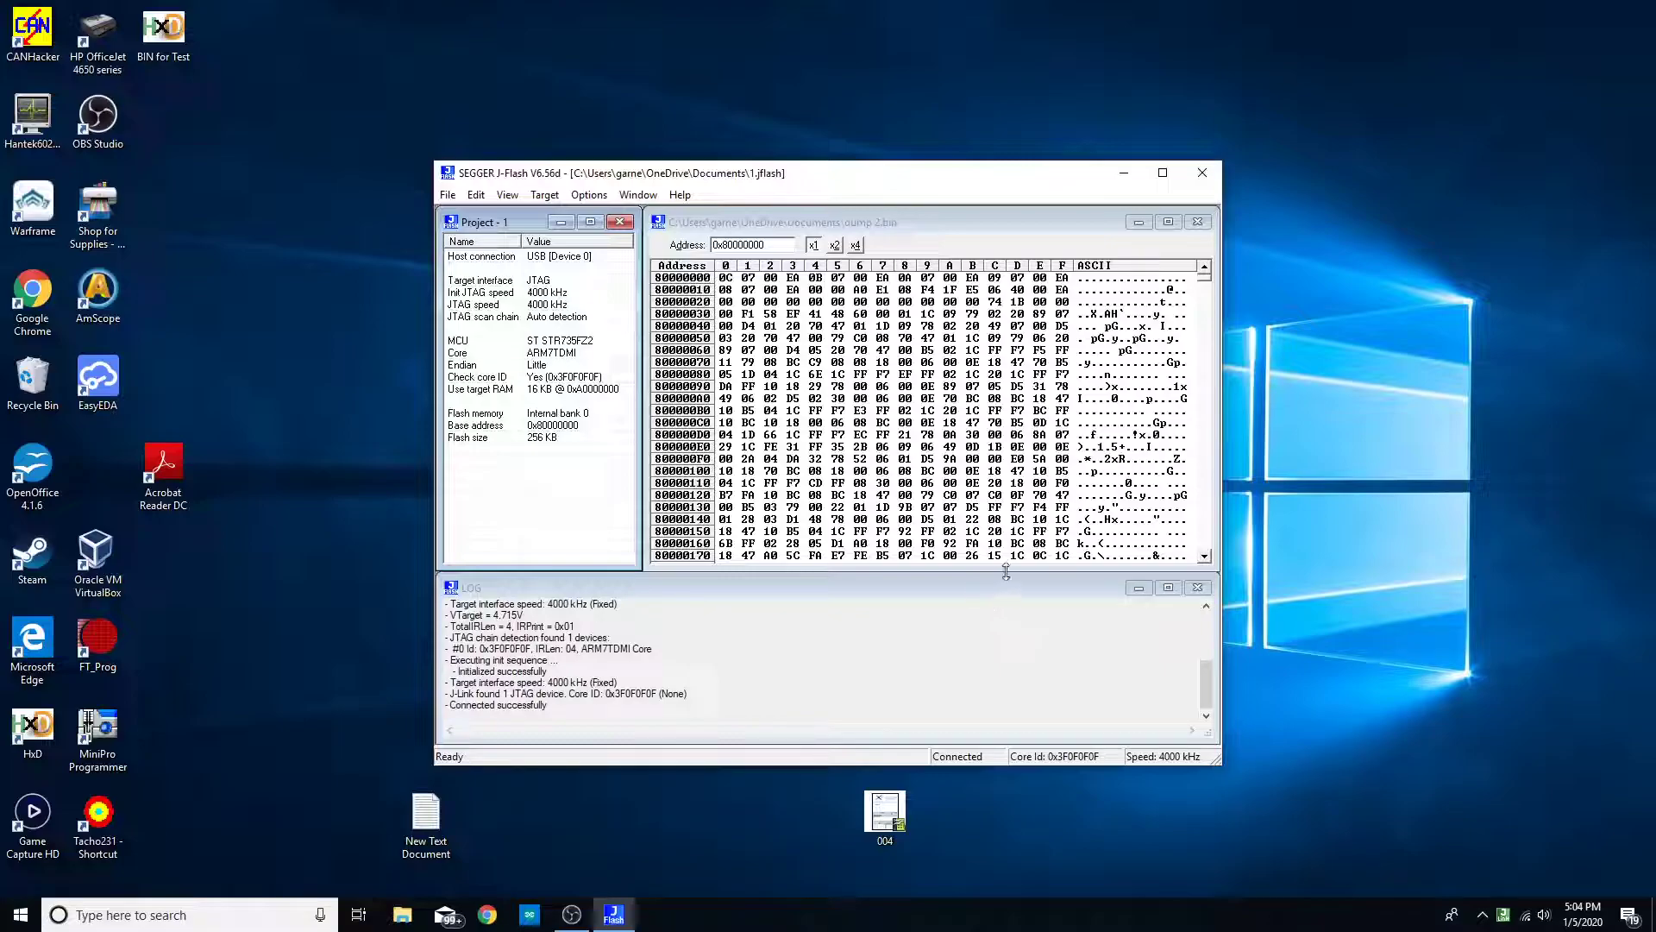
Read back the entire flash chip from the connected target and dismiss the completion message
{"action": "left_click", "coordinate": [589, 196]}
{"action": "left_click", "coordinate": [544, 196]}
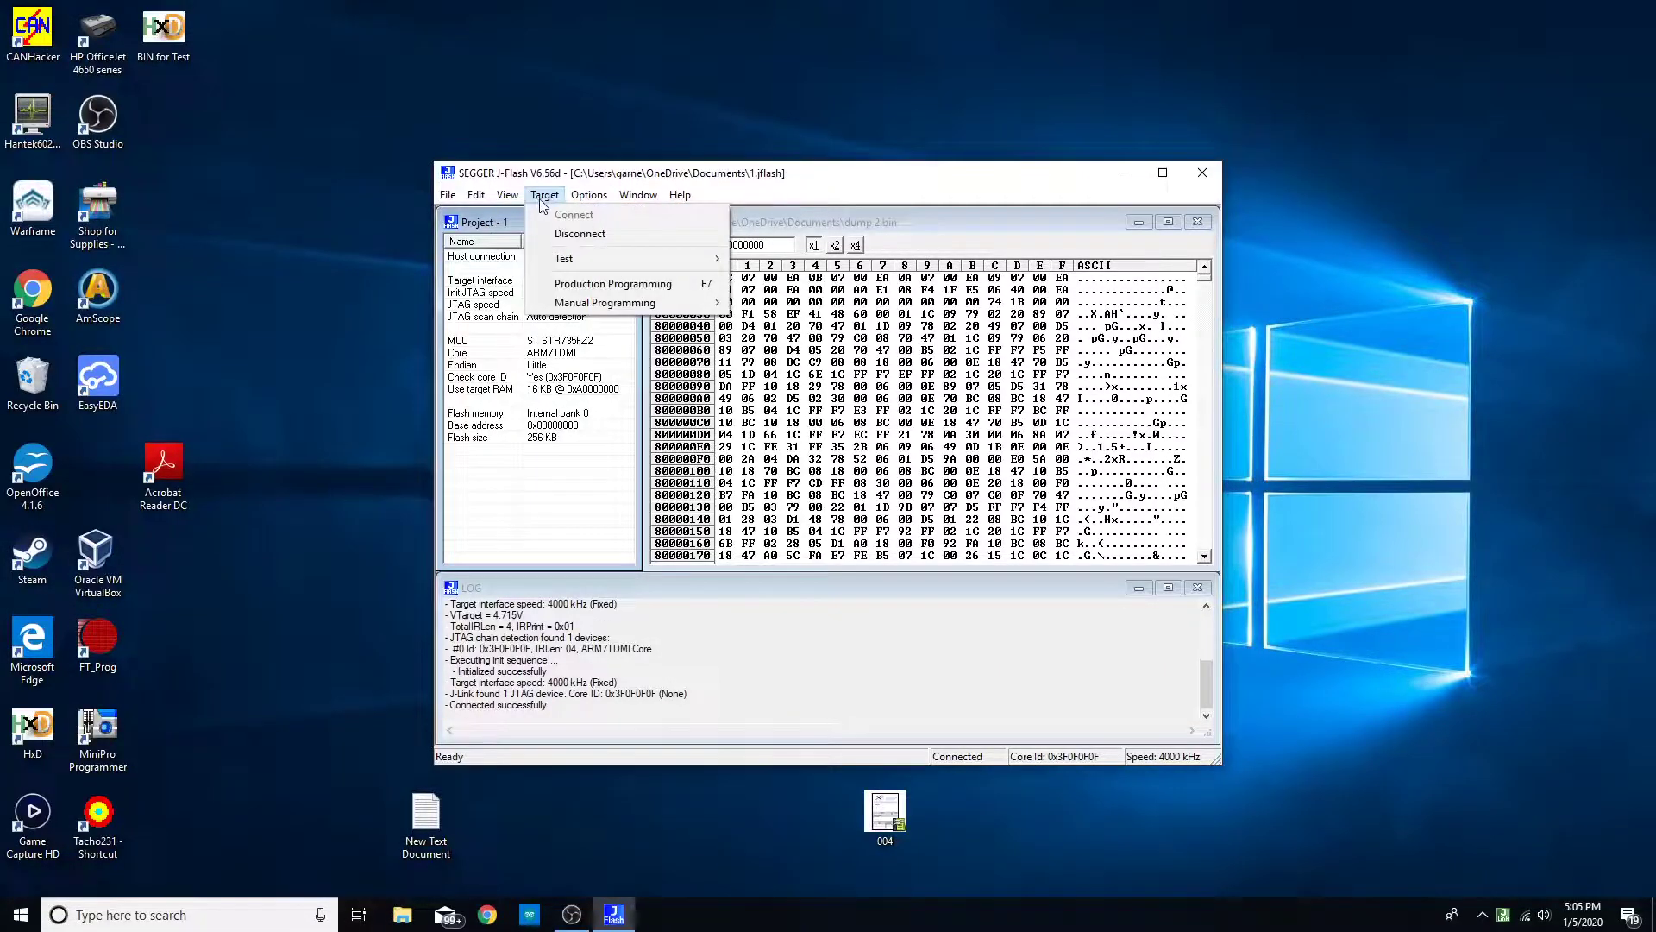
{"action": "mouse_move", "coordinate": [586, 263]}
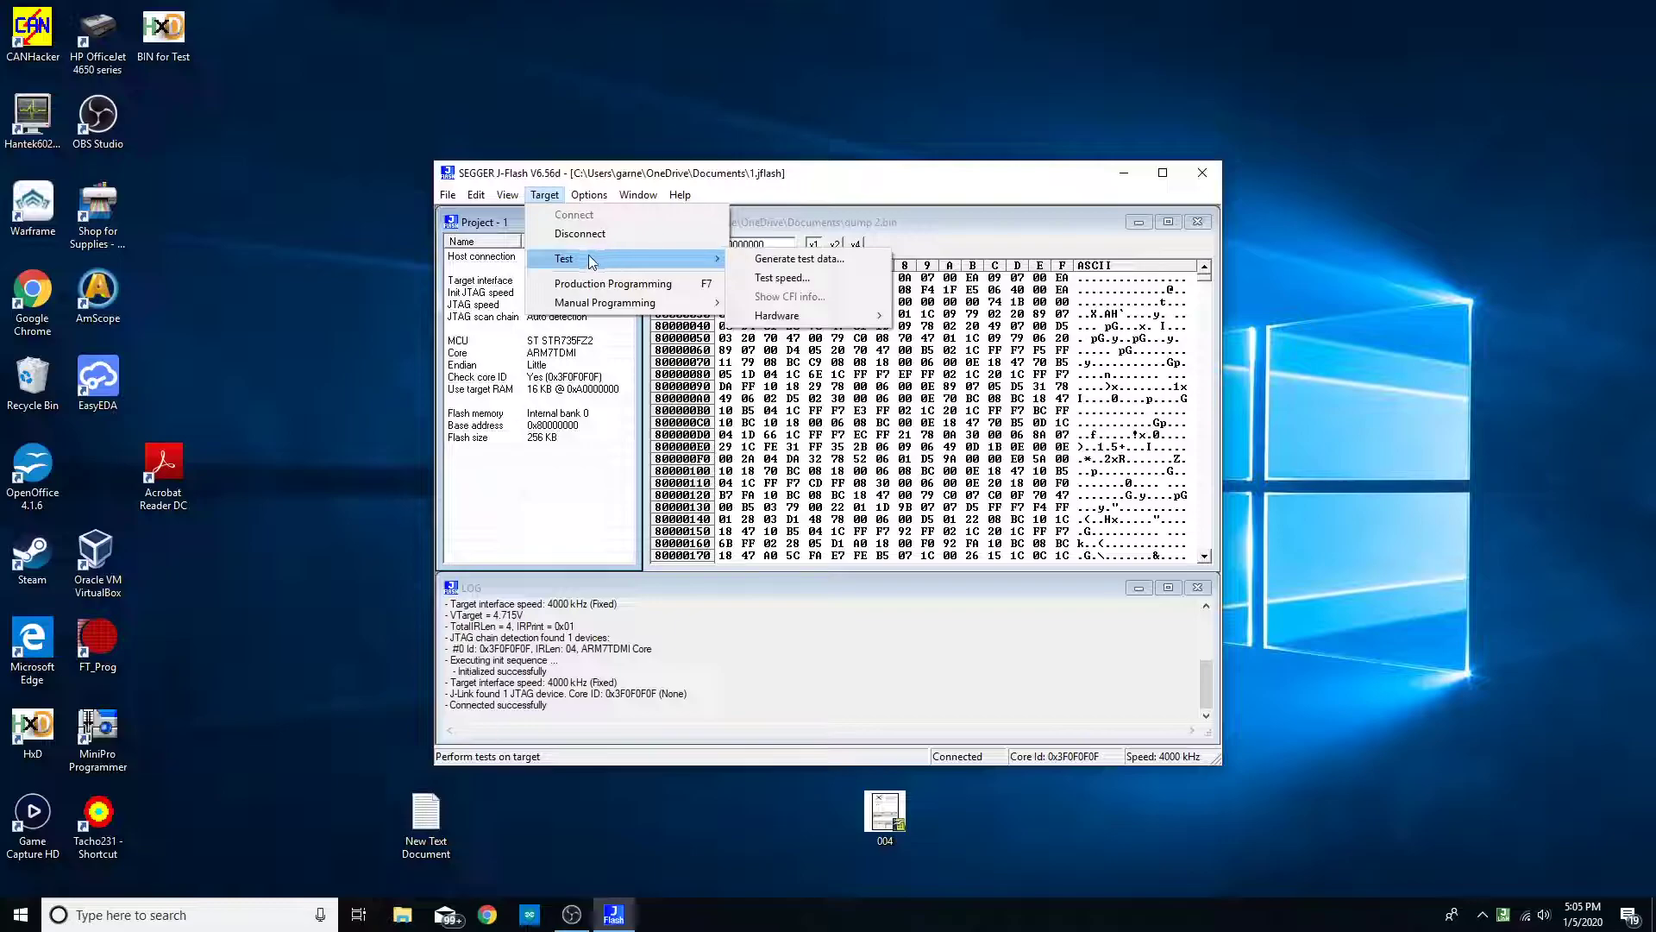
{"action": "mouse_move", "coordinate": [584, 306]}
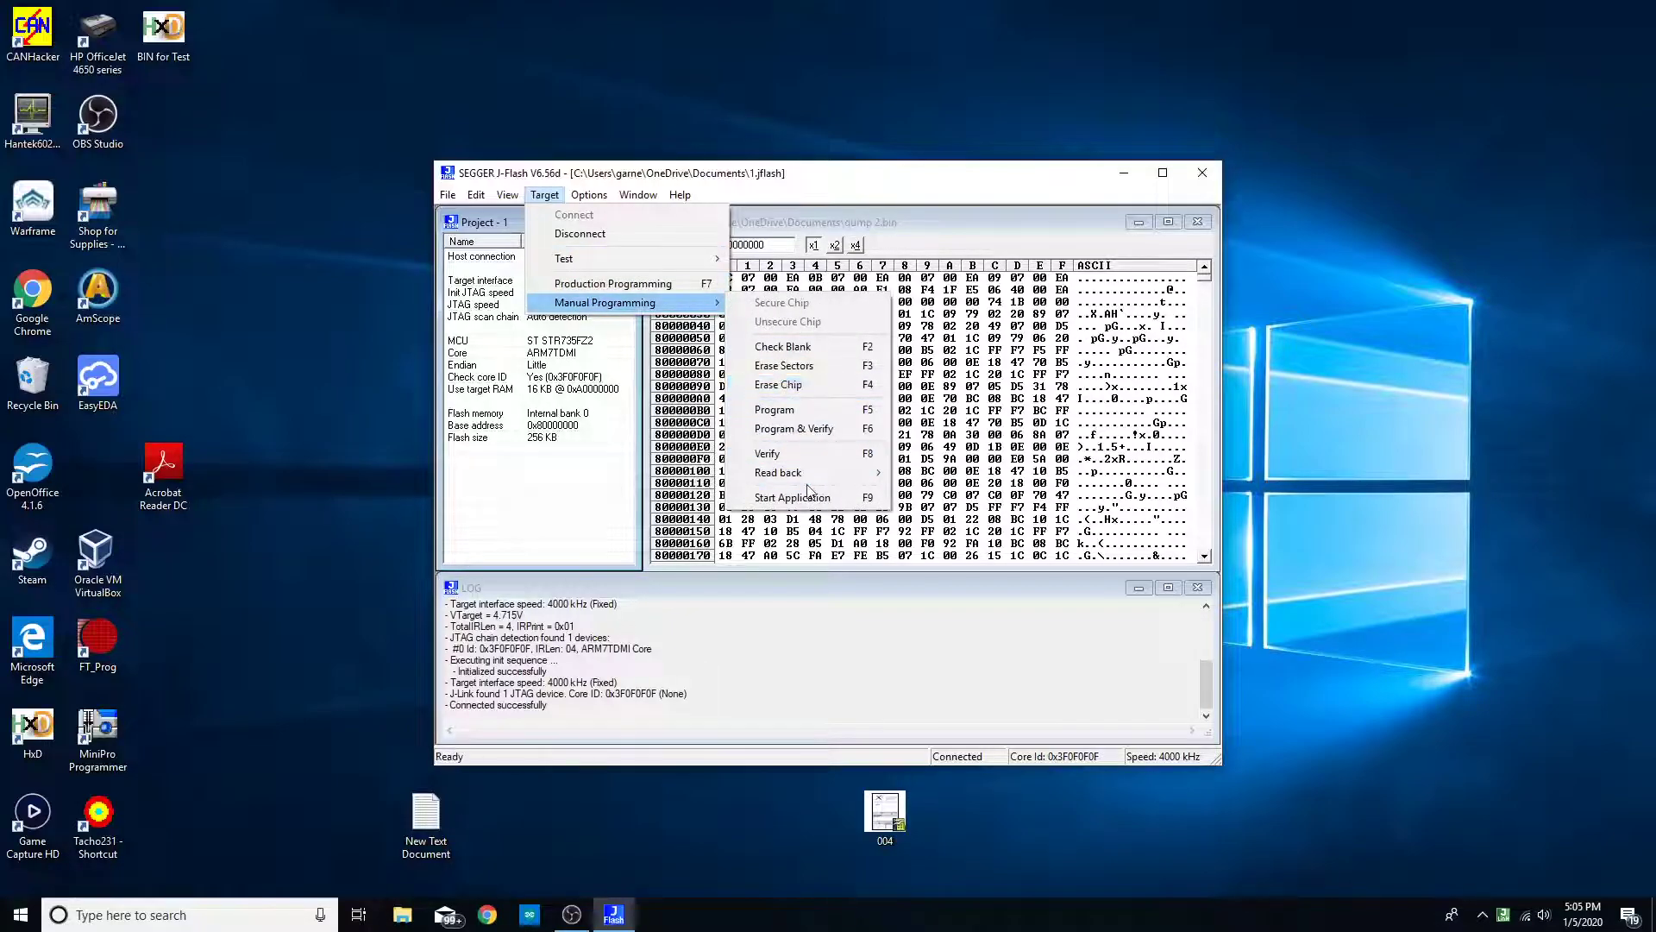
{"action": "mouse_move", "coordinate": [813, 487]}
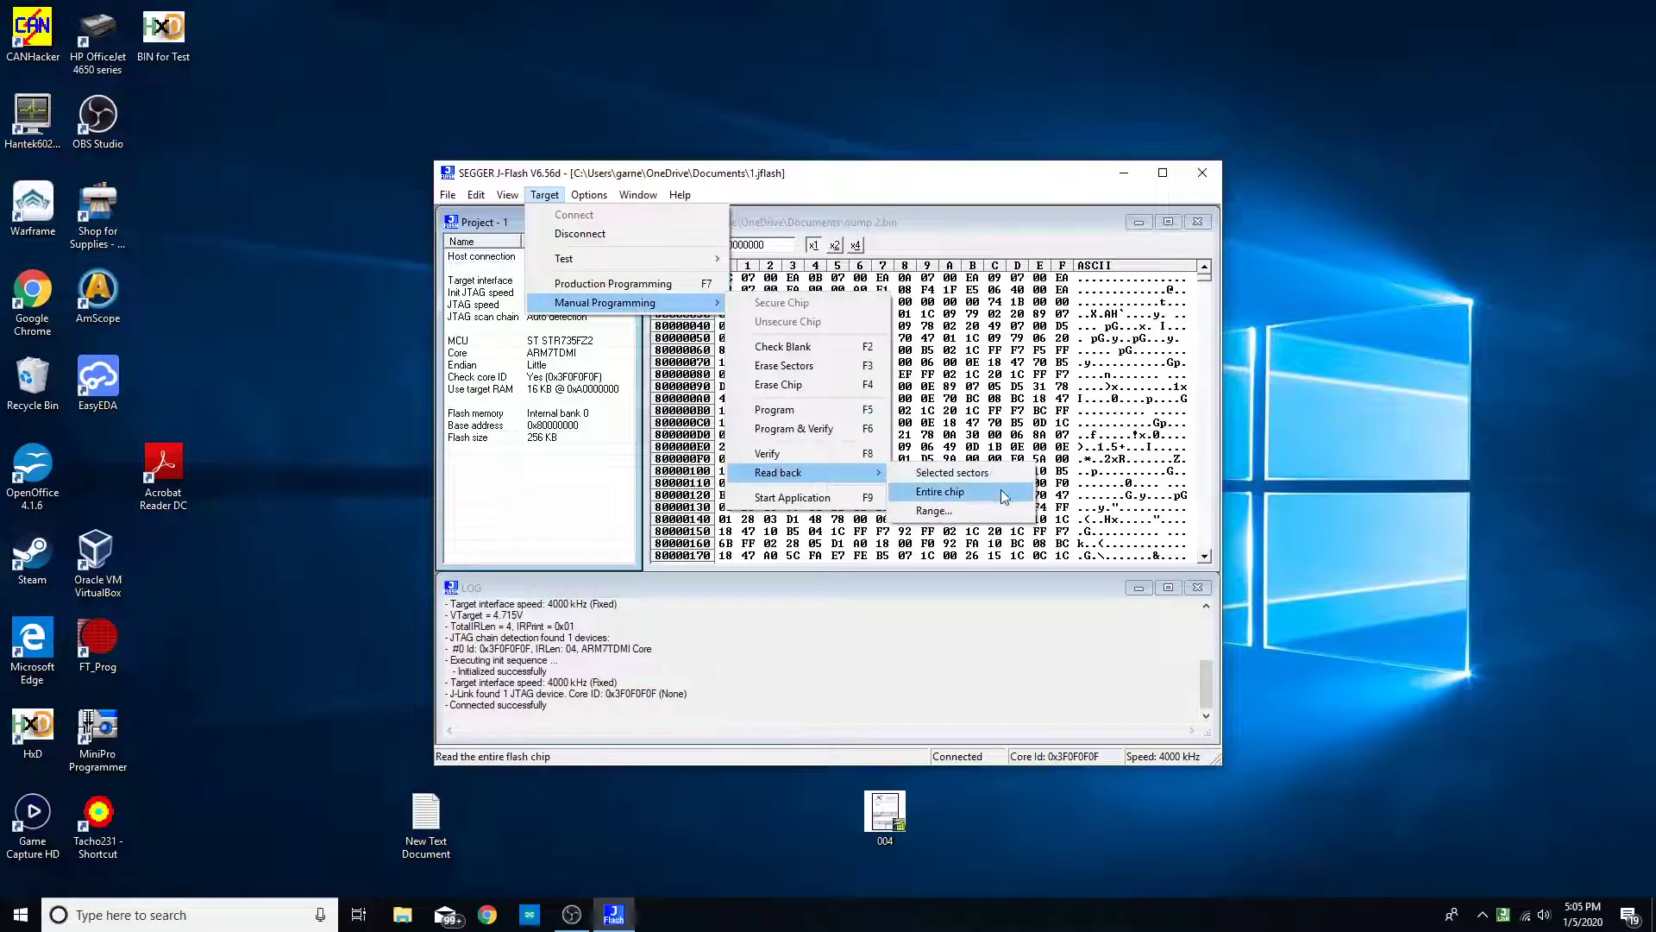
{"action": "left_click", "coordinate": [940, 492]}
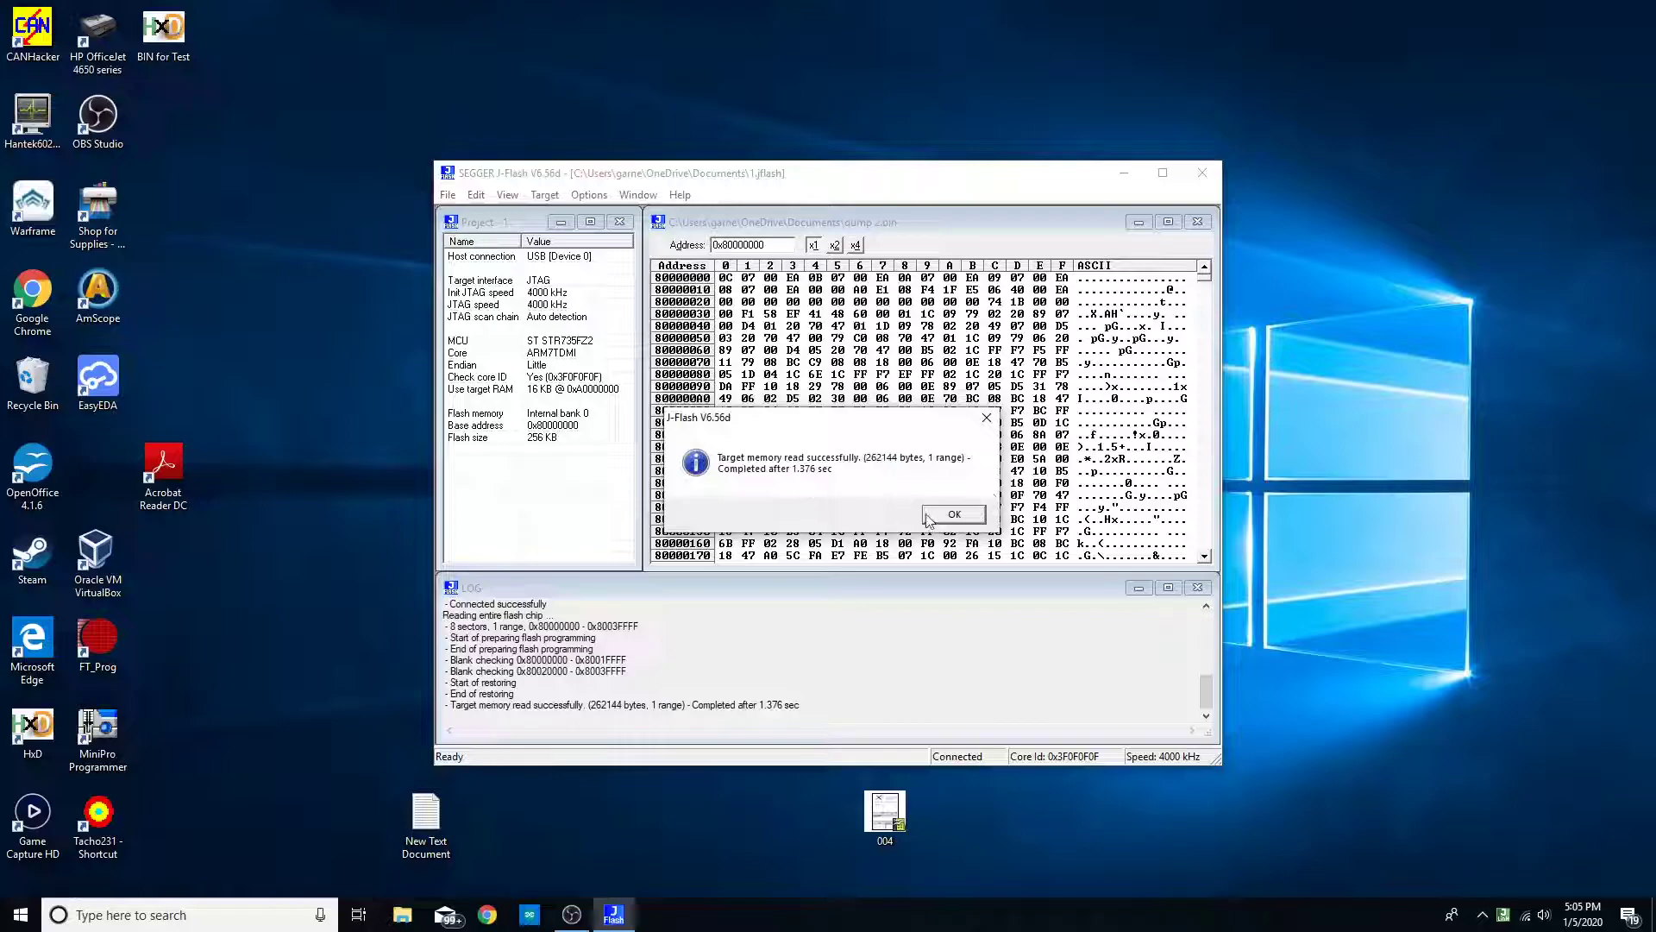
{"action": "left_click", "coordinate": [931, 515]}
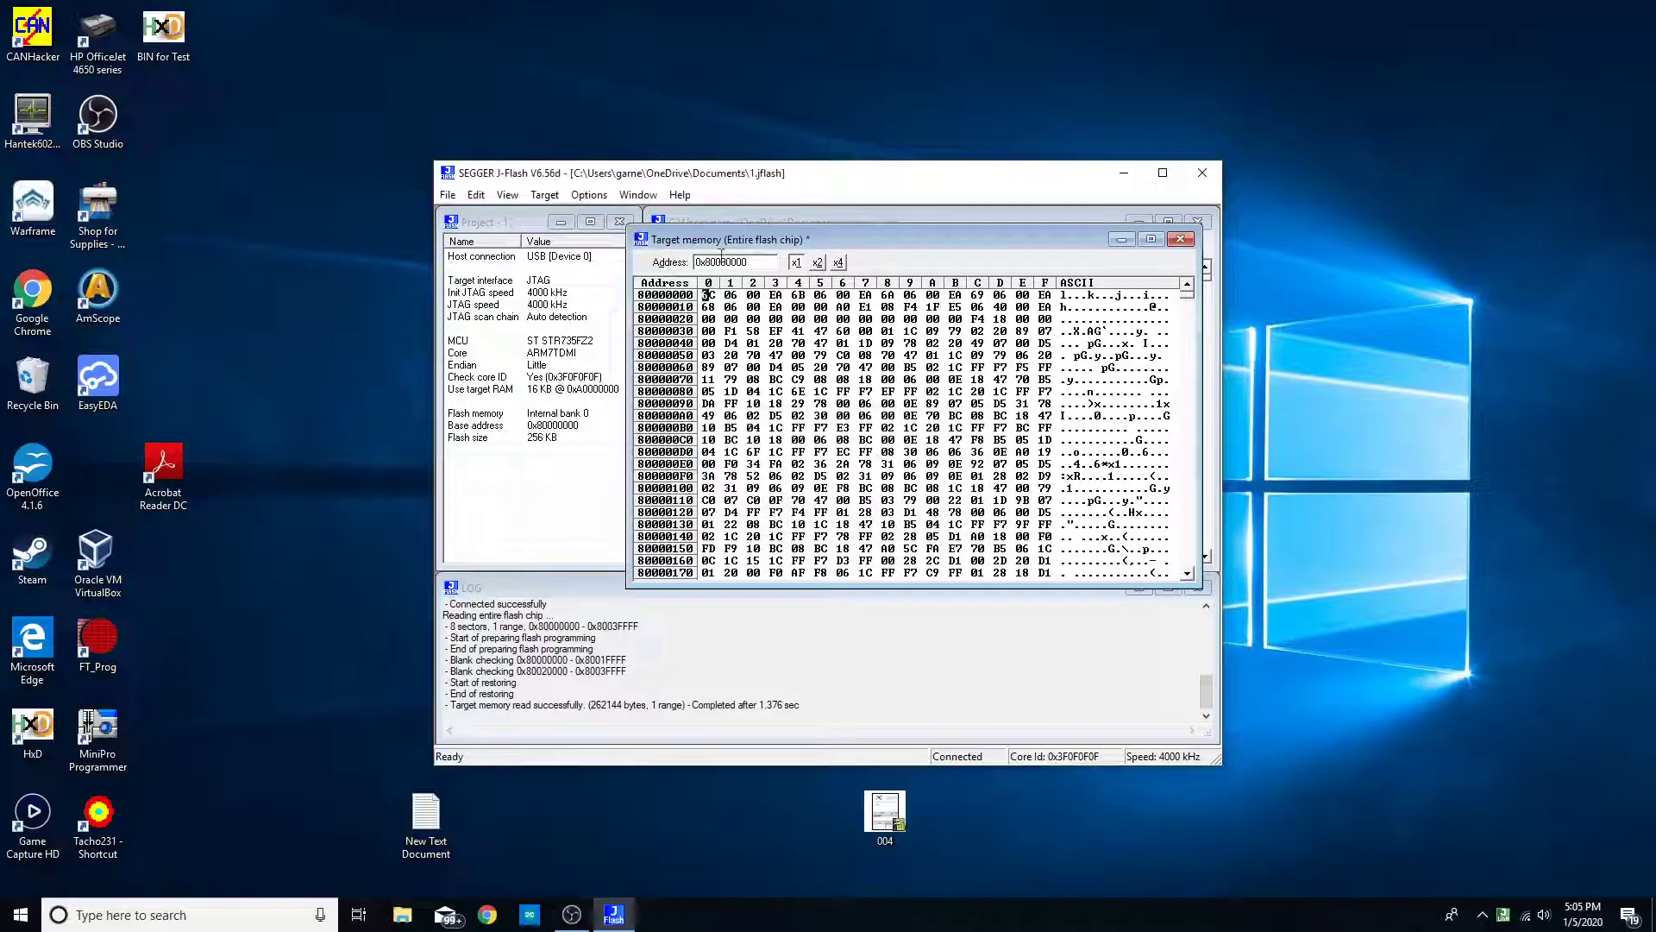
Save the read-out memory in Documents as a binary (*.bin) file named "2008 gas back up", accepting the default address range
{"action": "left_click", "coordinate": [447, 195]}
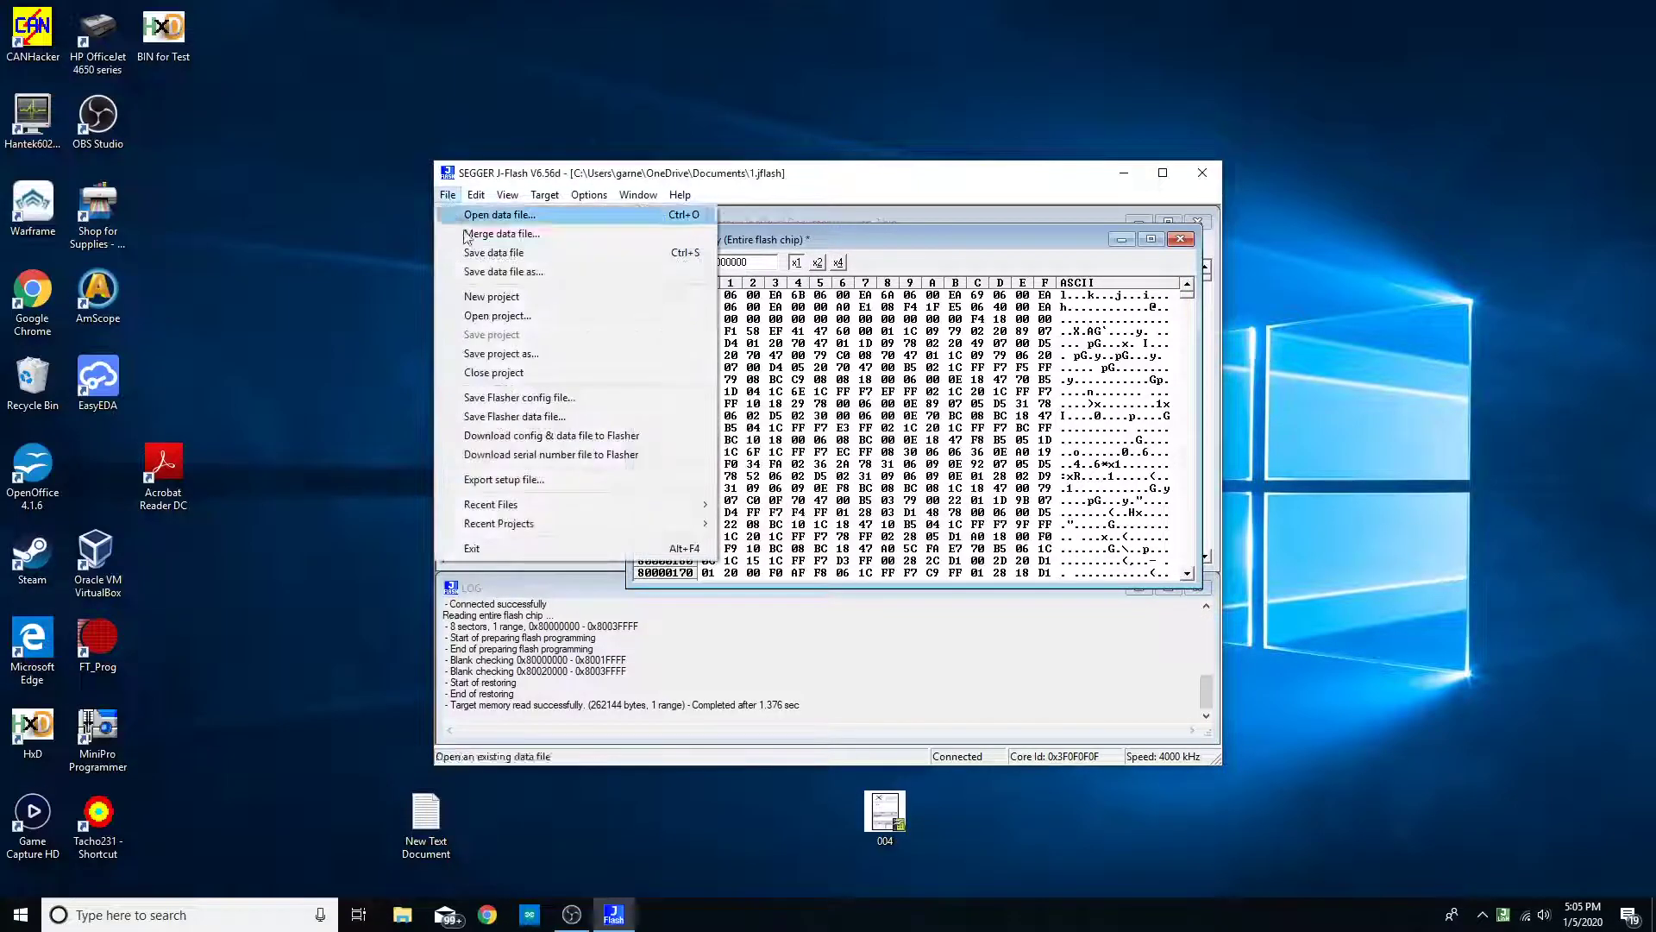
{"action": "left_click", "coordinate": [523, 259]}
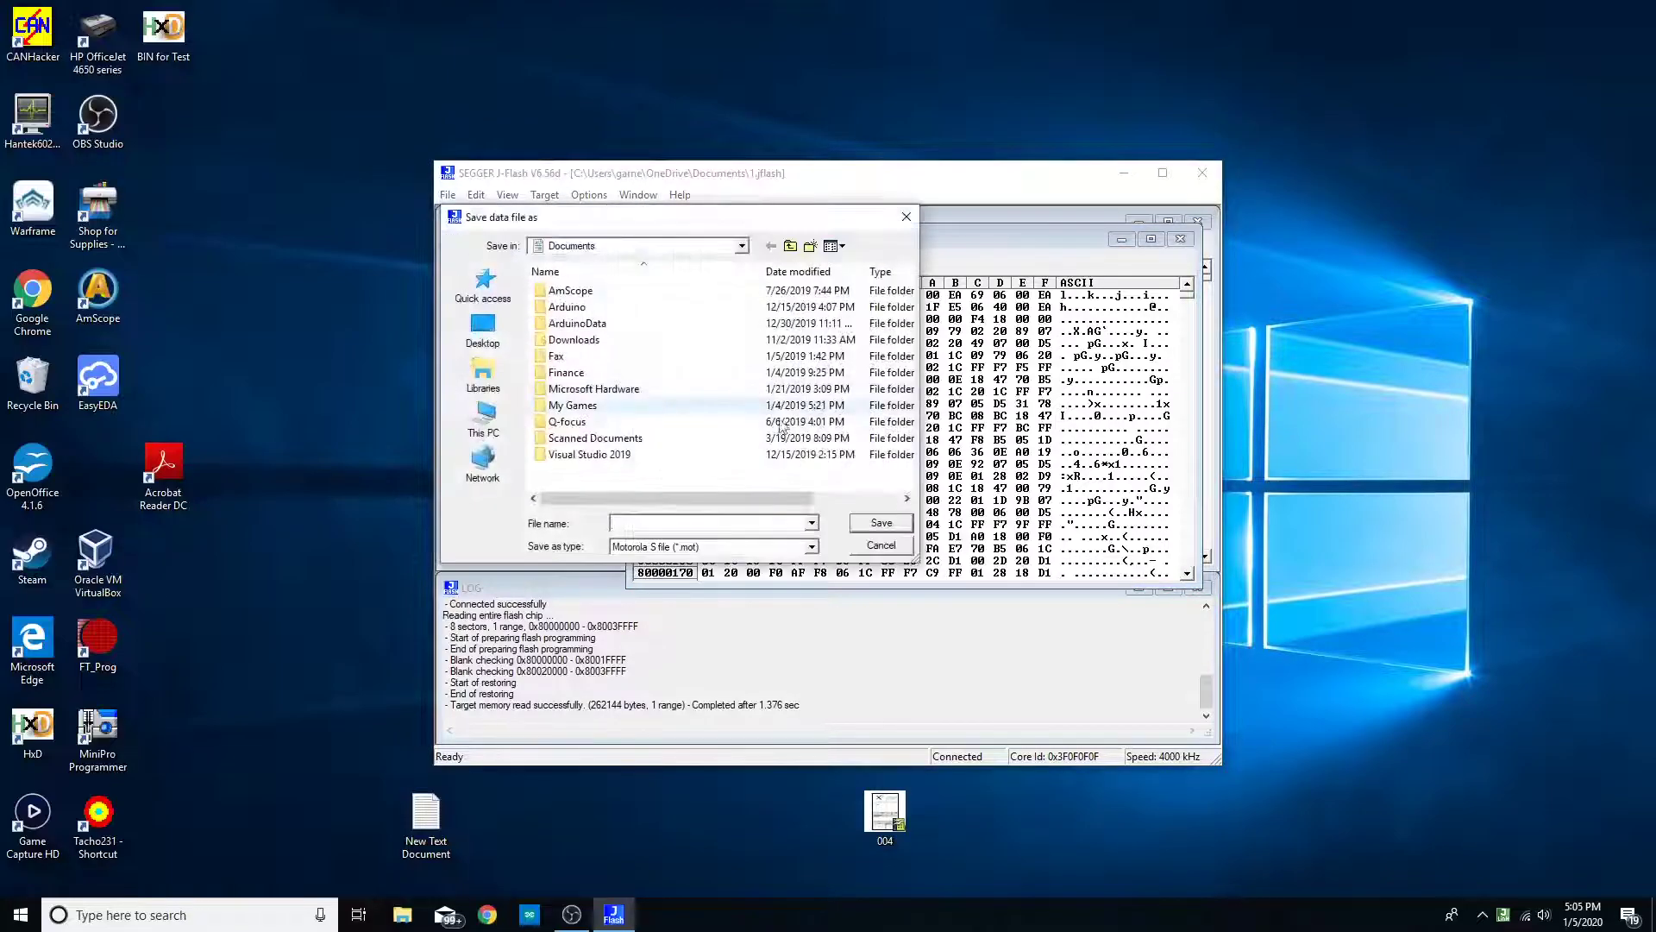
{"action": "left_click", "coordinate": [802, 553]}
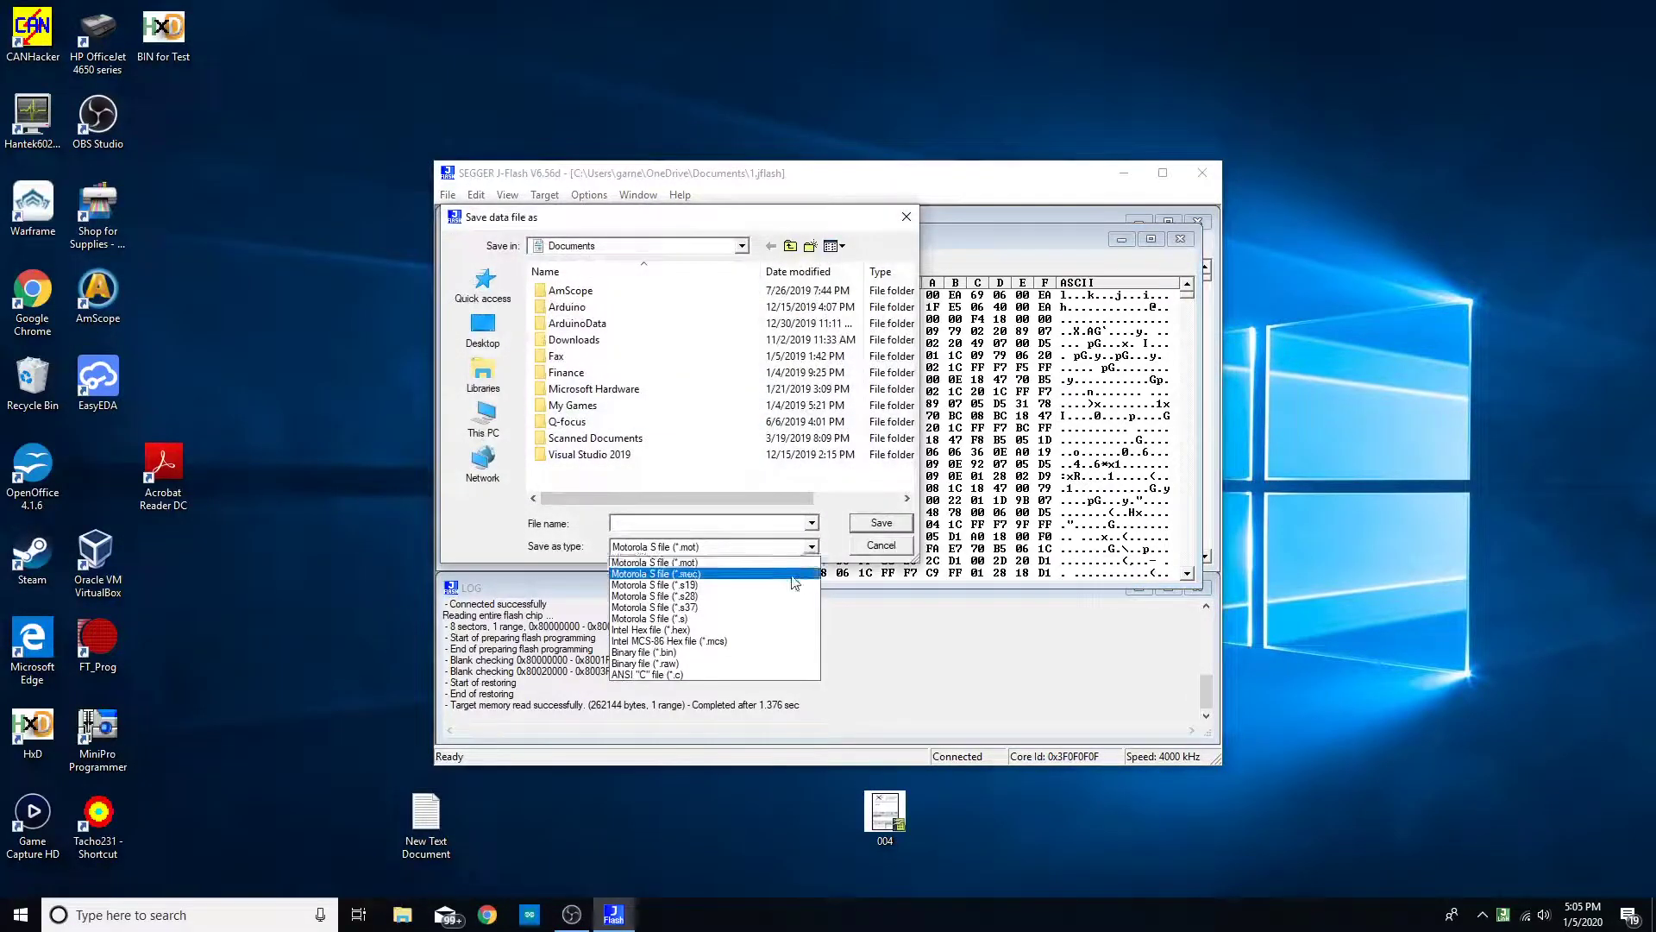
{"action": "left_click", "coordinate": [766, 652]}
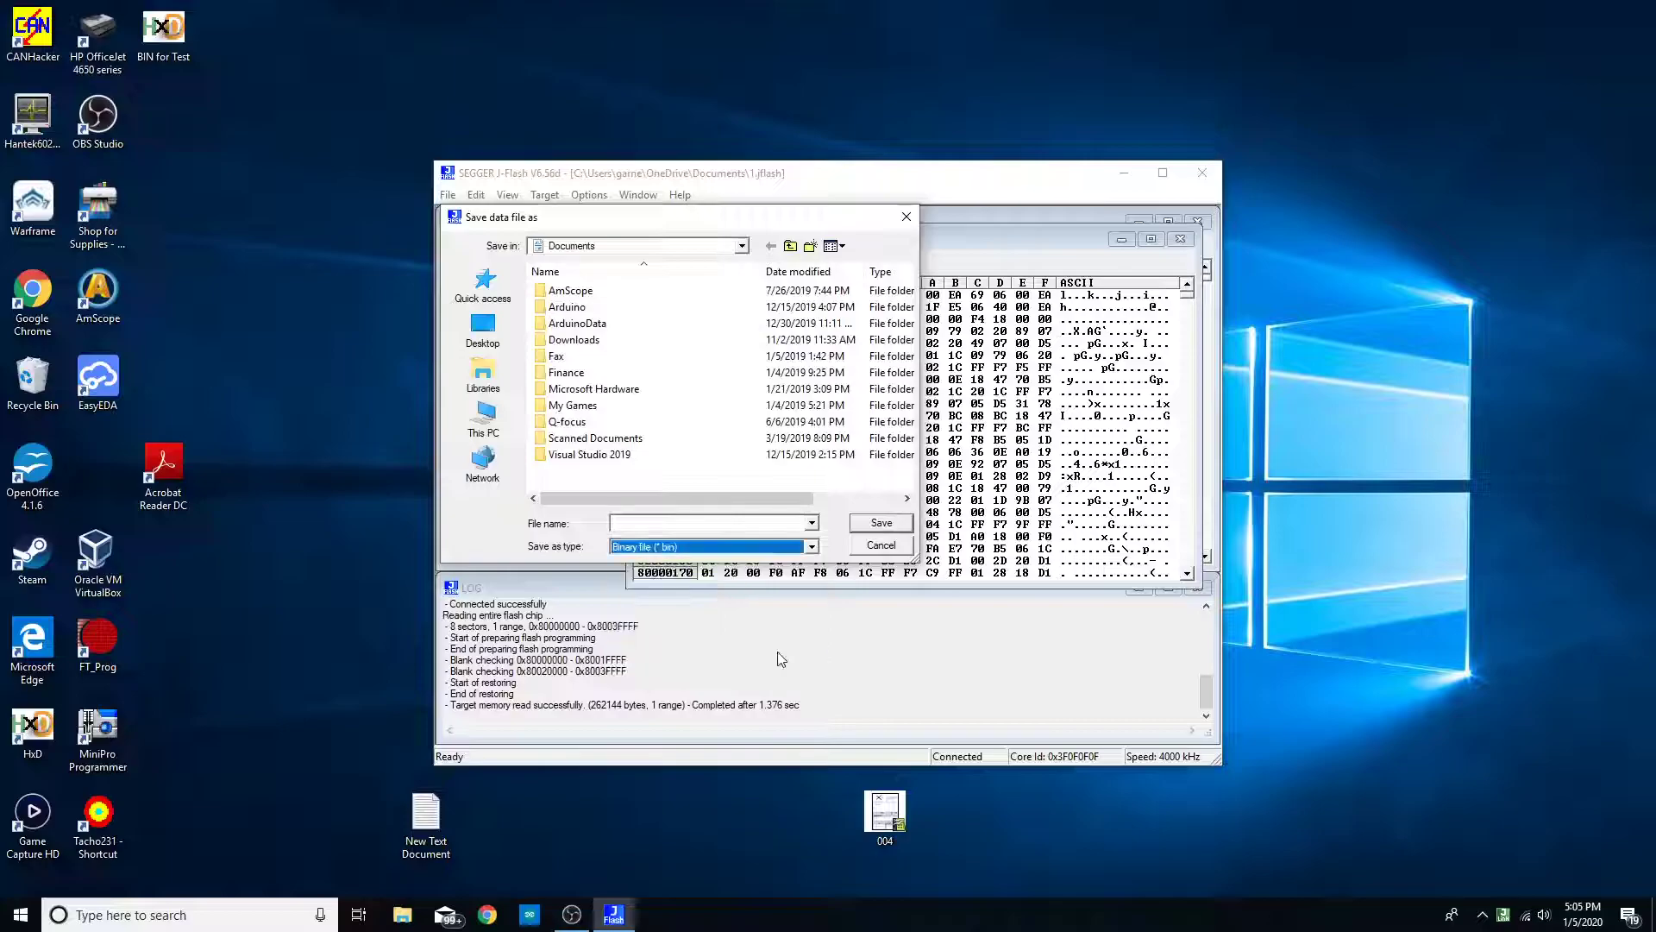
{"action": "left_click", "coordinate": [672, 522]}
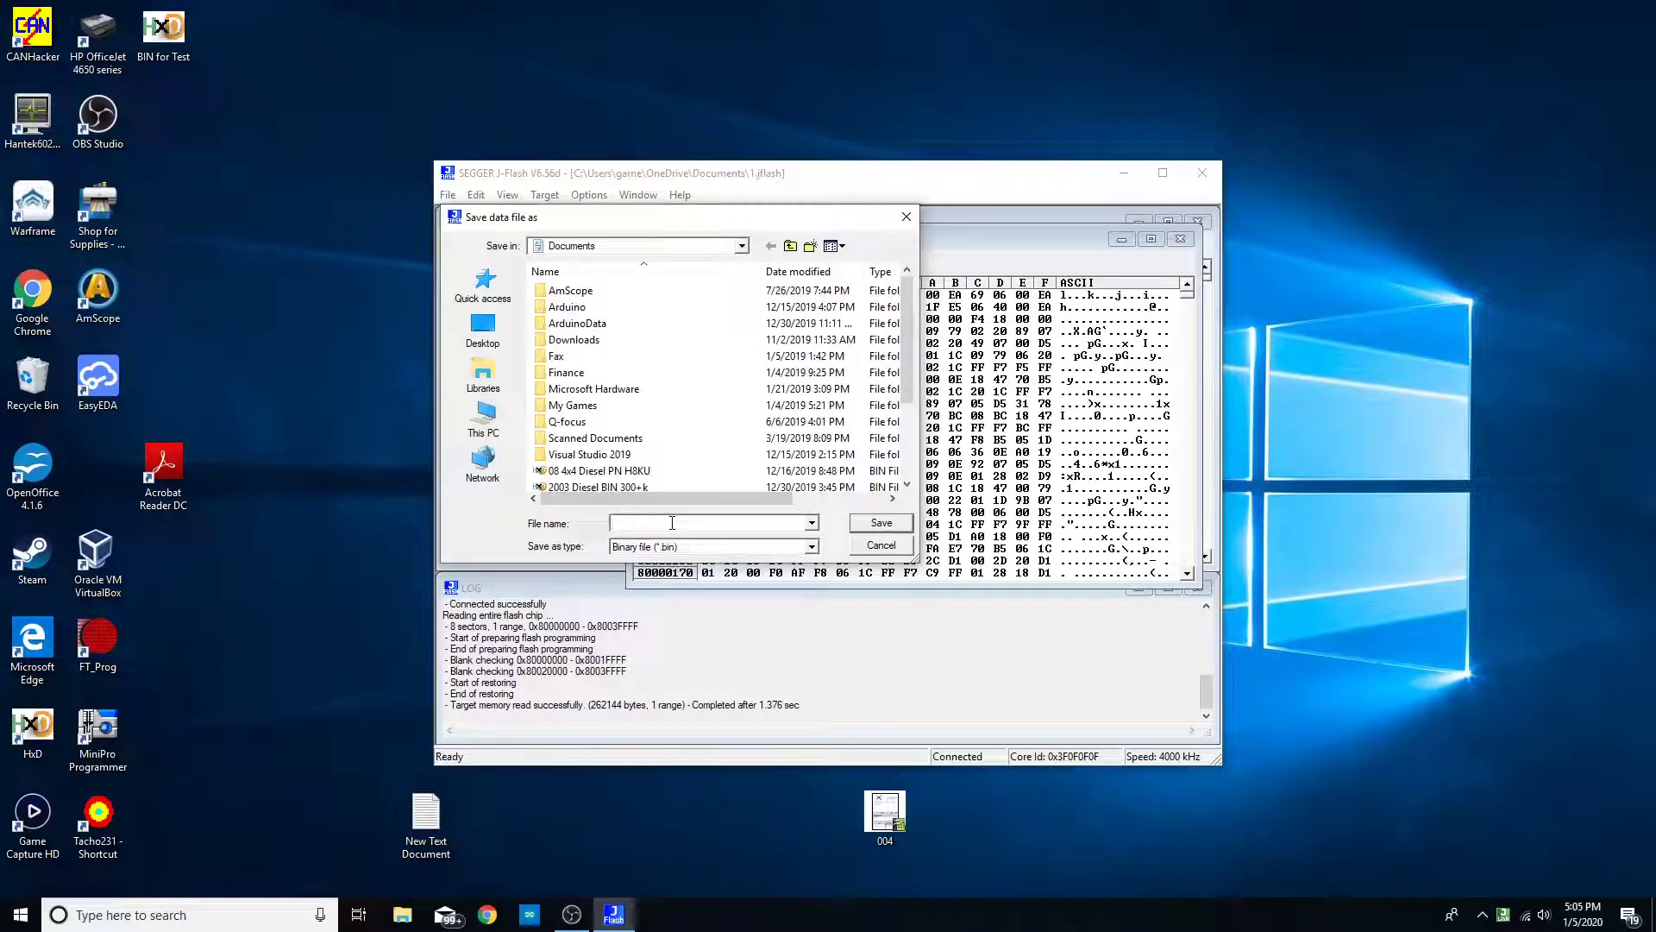
{"action": "type", "text": "200"}
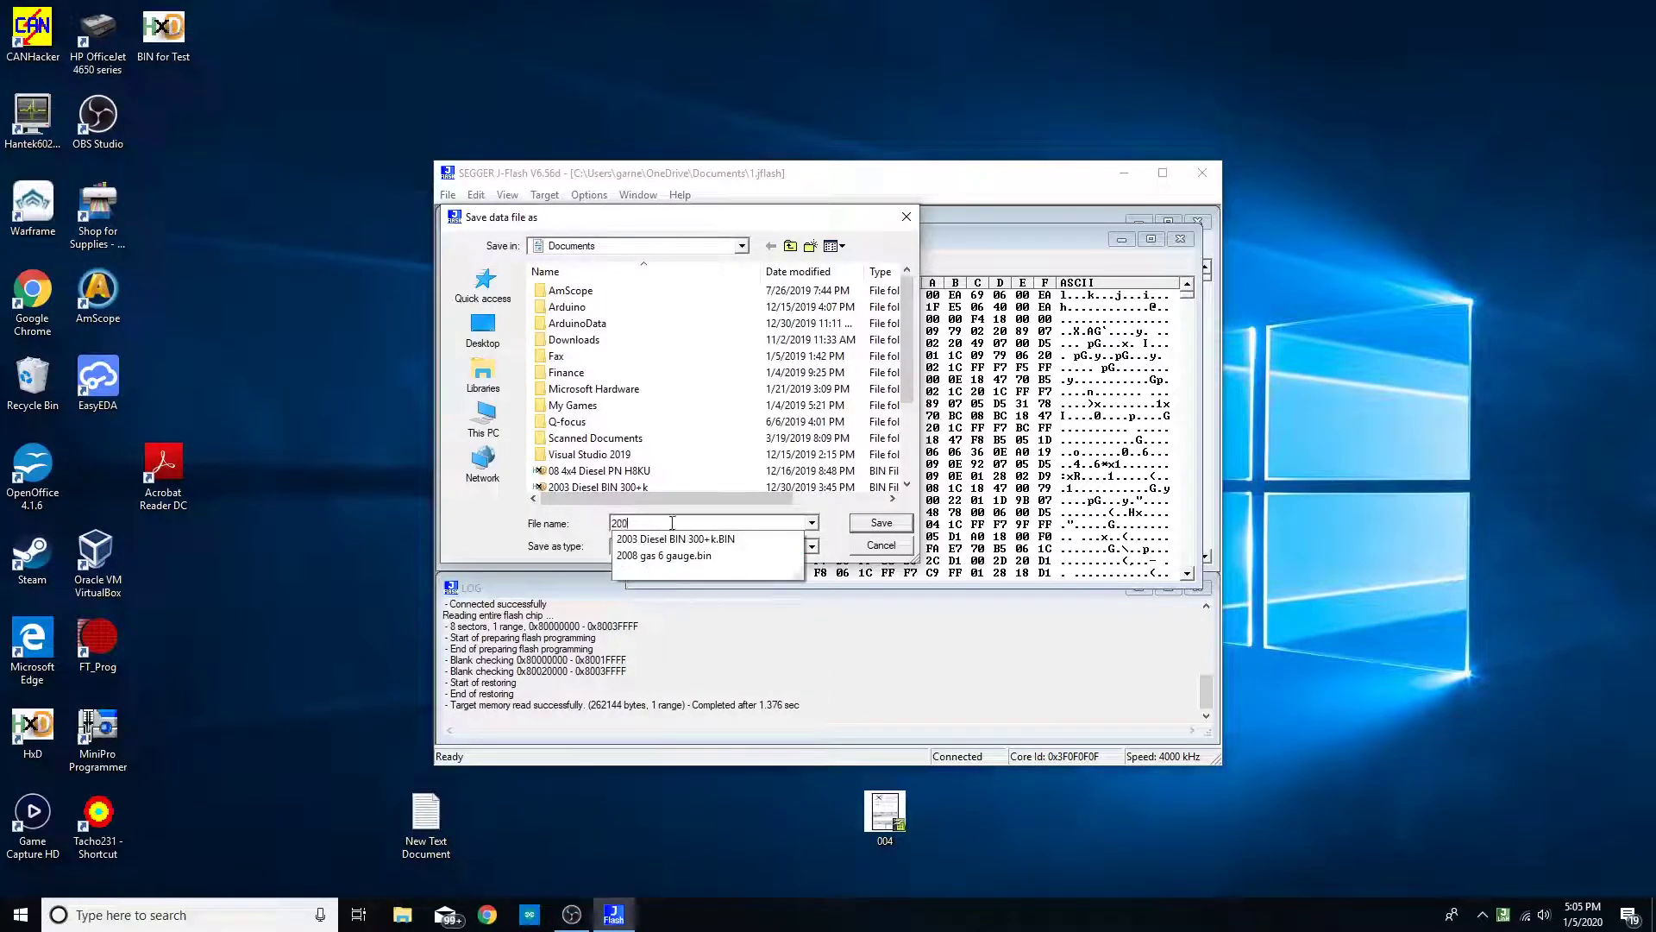
{"action": "type", "text": "8 gas back up"}
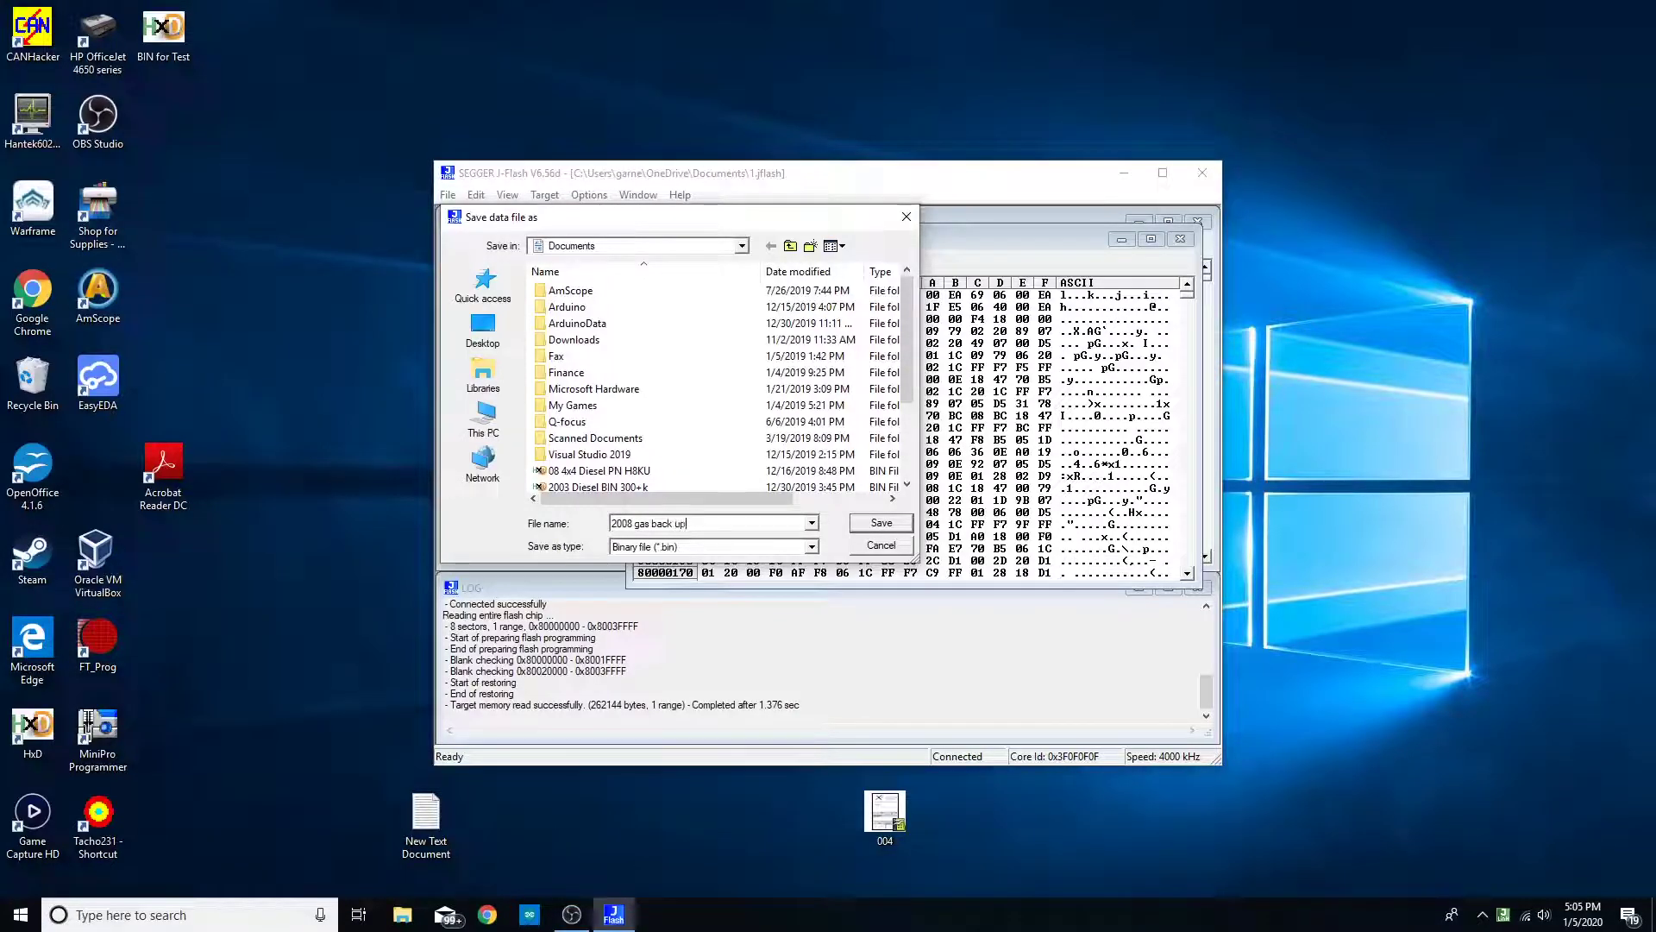
{"action": "key", "text": "Return"}
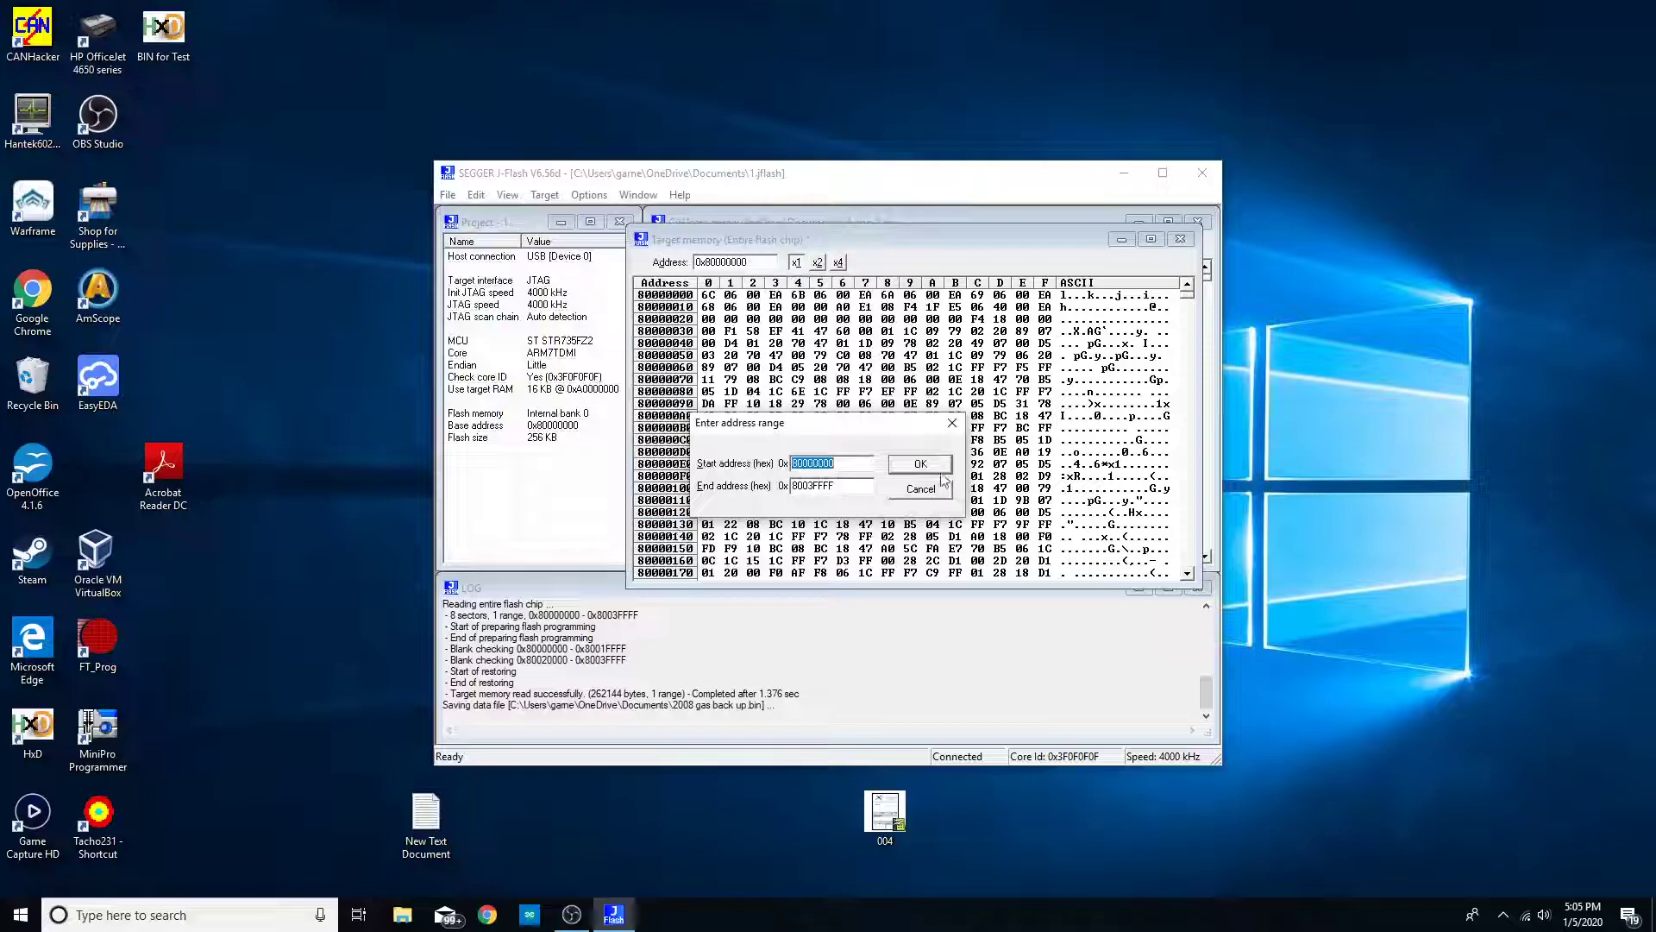
{"action": "left_click", "coordinate": [947, 466]}
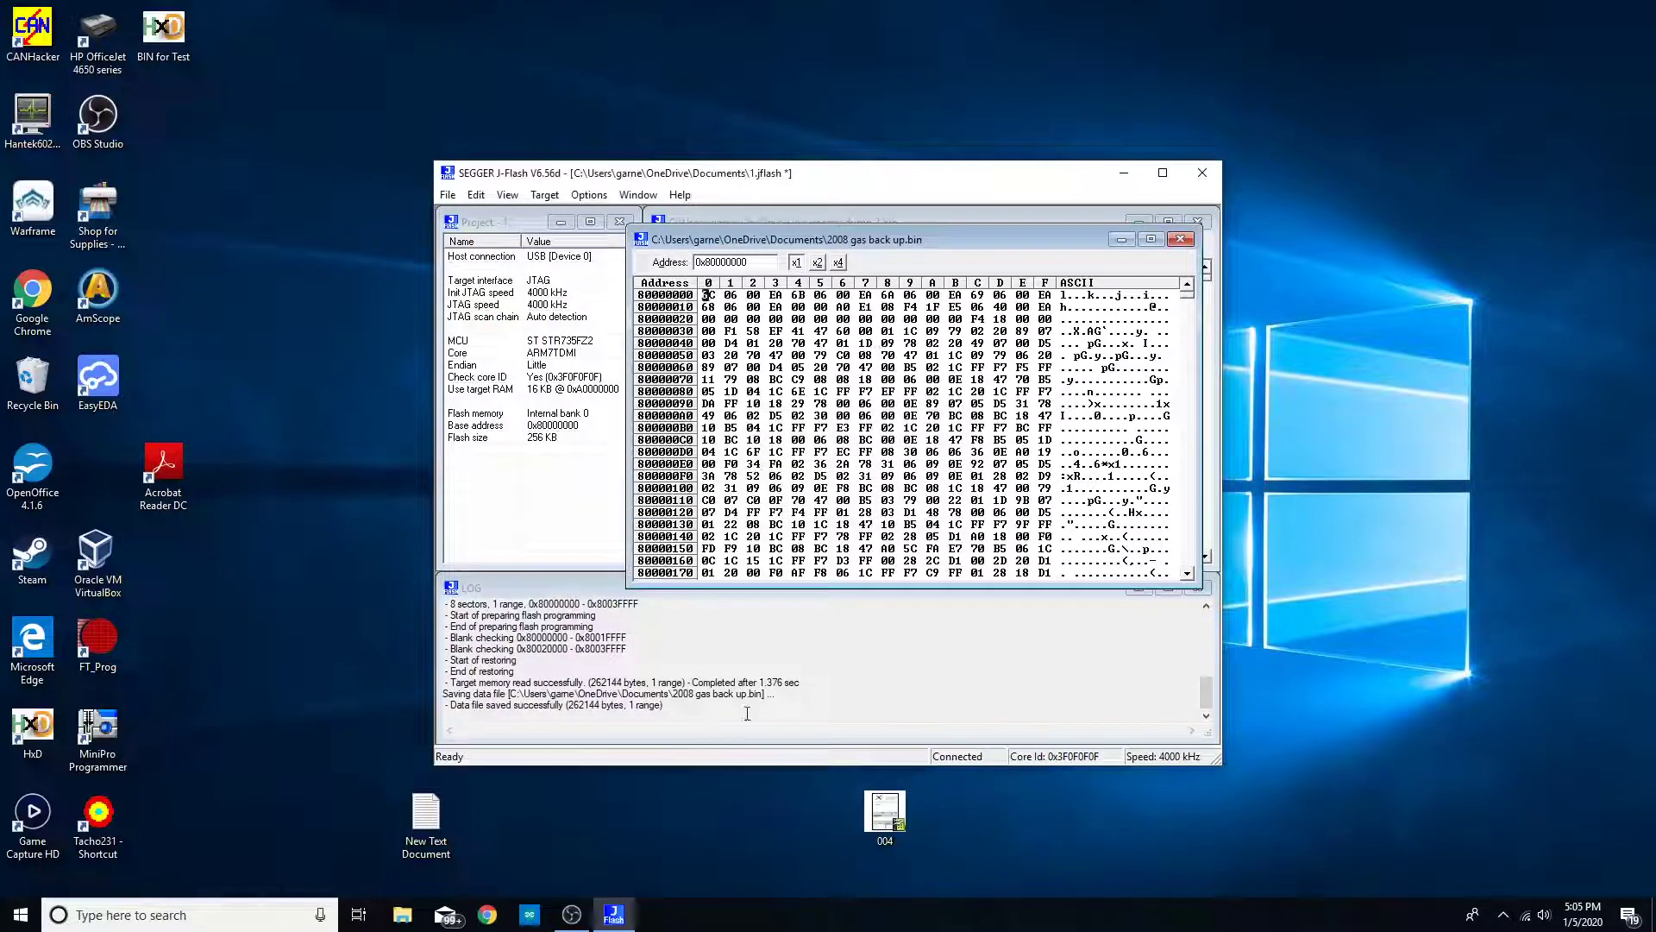
Close both open data files and exit J-Flash without saving the project changes
{"action": "left_click", "coordinate": [1180, 239]}
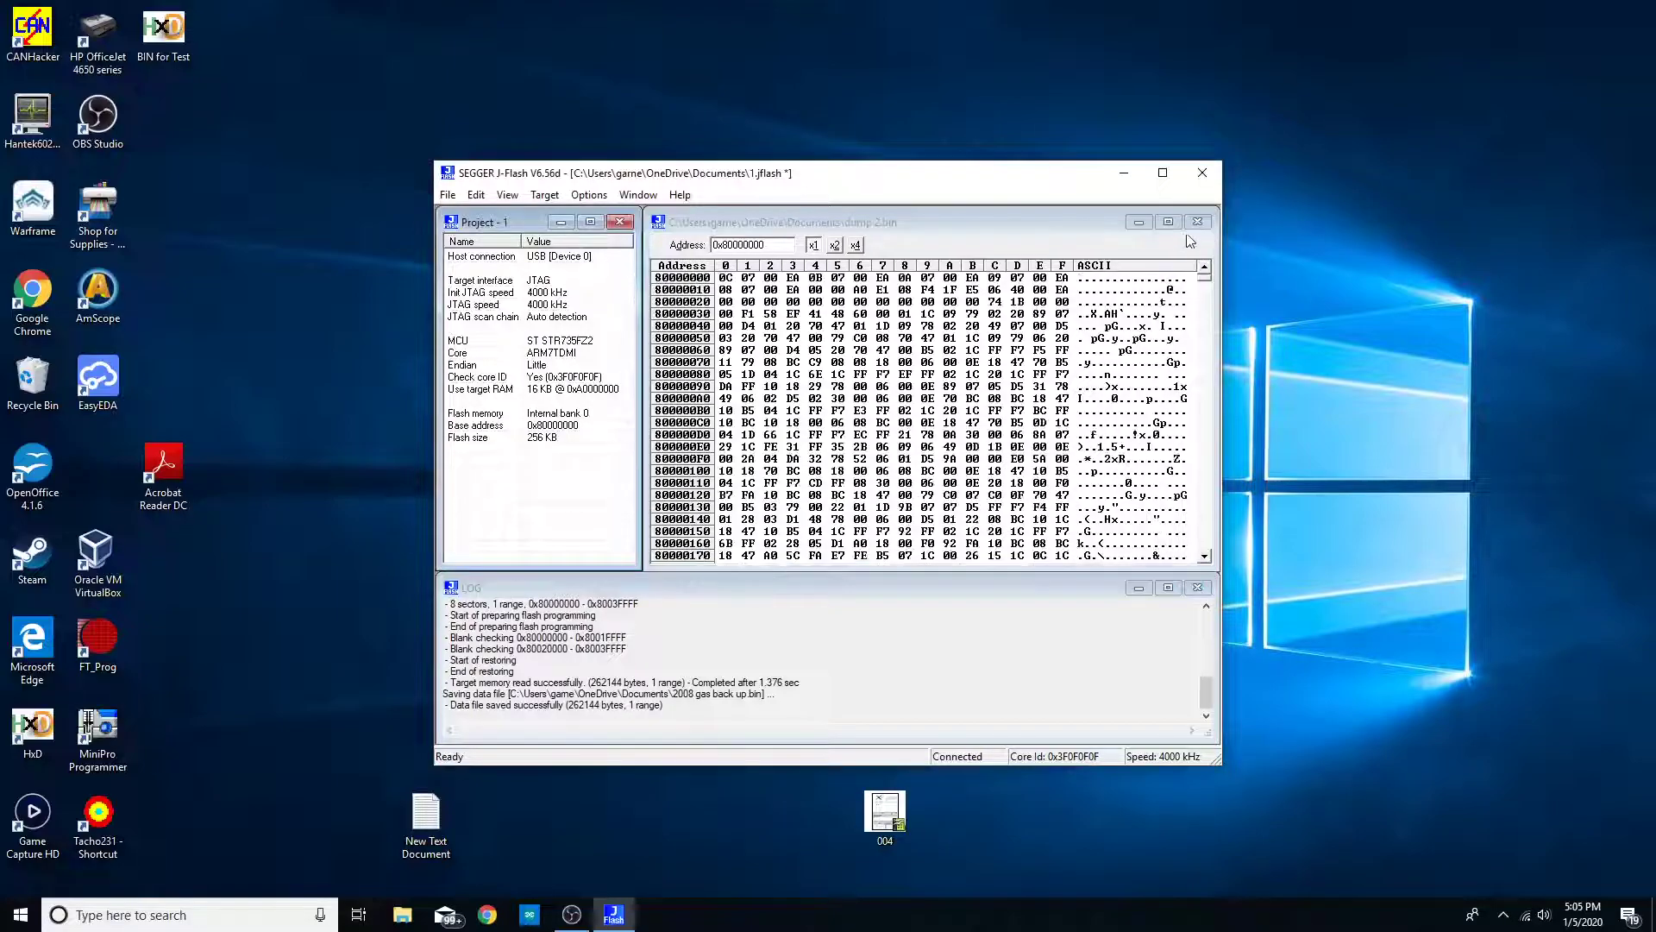
{"action": "left_click", "coordinate": [1197, 222]}
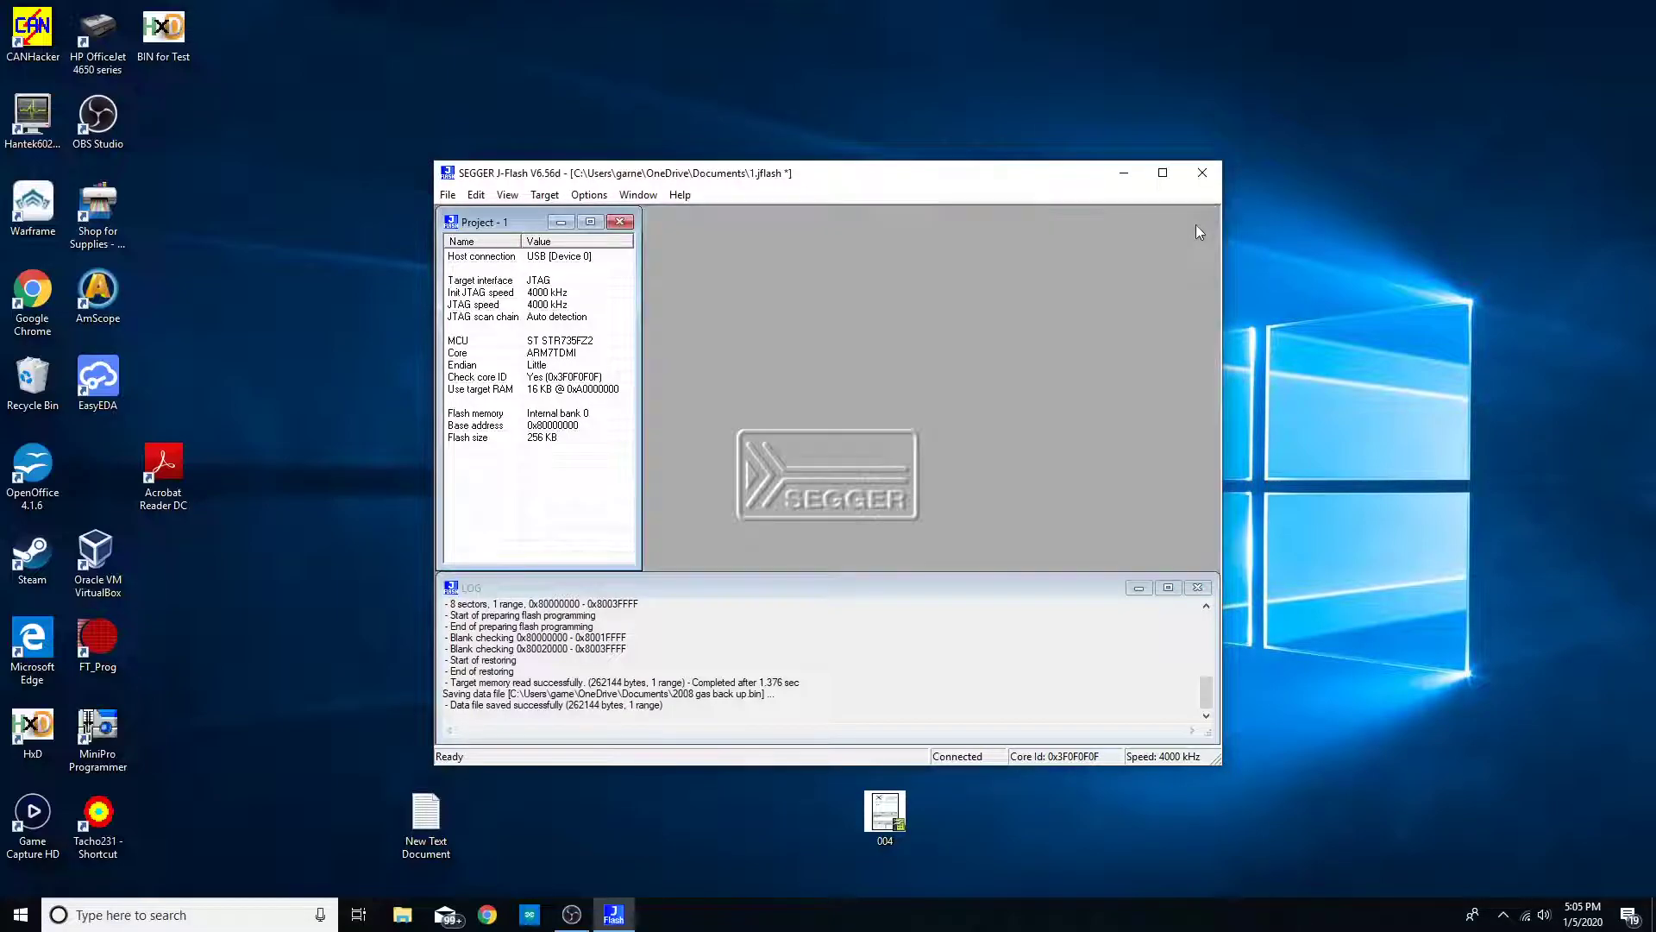
{"action": "left_click", "coordinate": [1216, 171]}
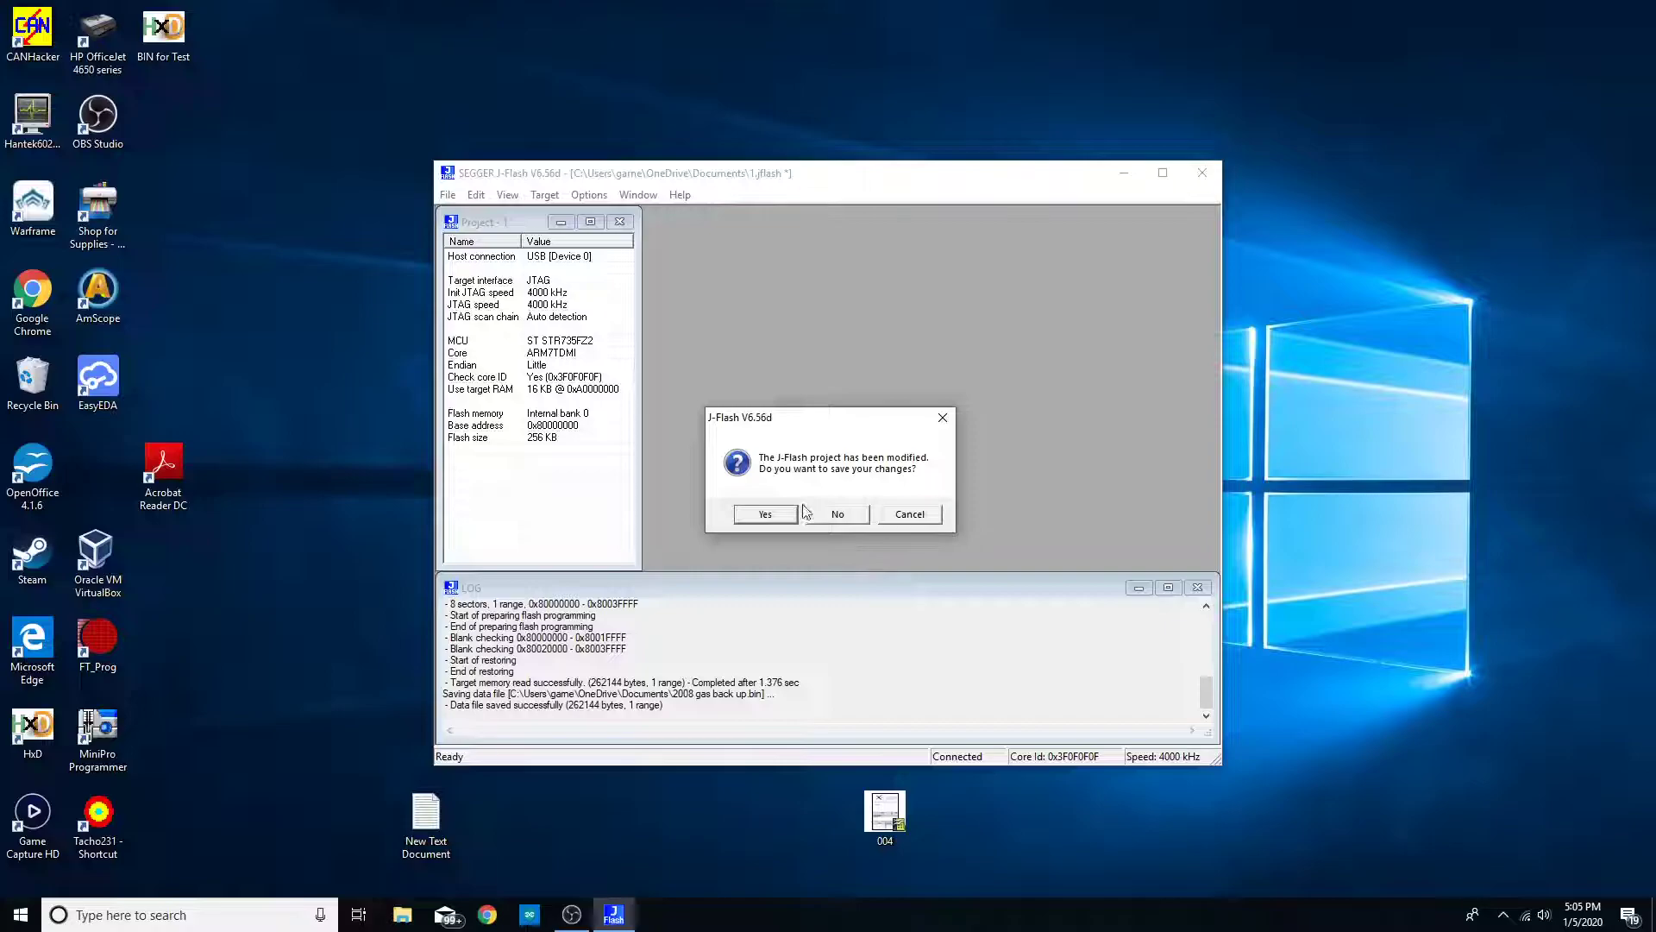
{"action": "left_click", "coordinate": [830, 514]}
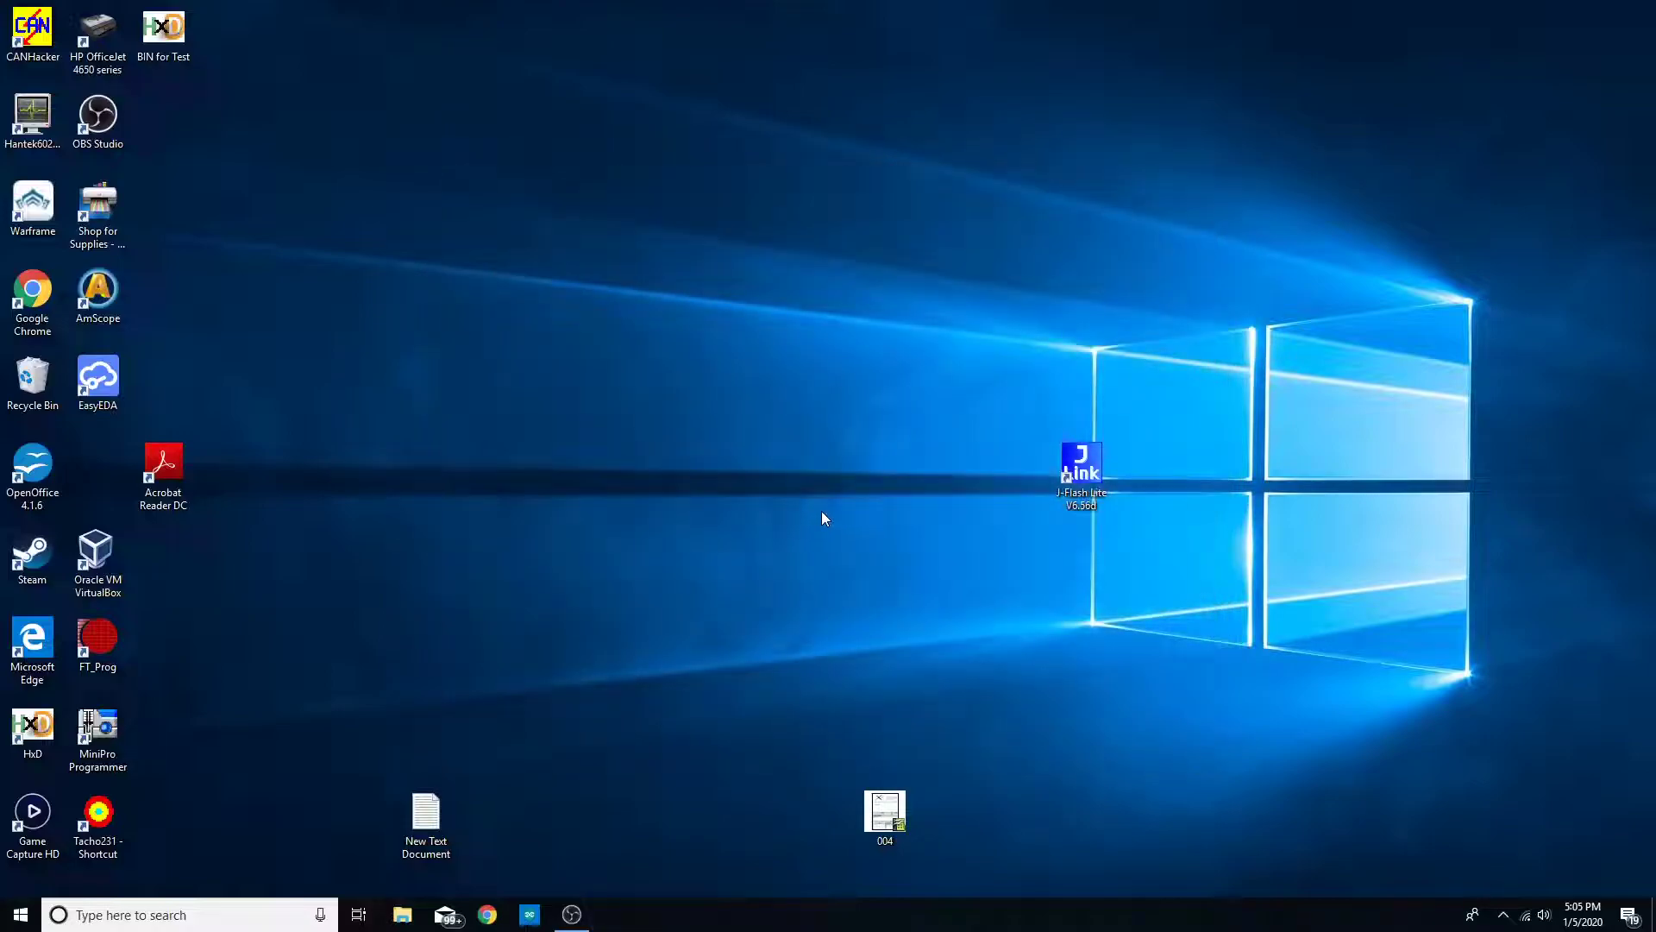
Launch J-Flash Lite and start a session for device STR735FZ2 with the JTAG interface at 2000 kHz
{"action": "left_click", "coordinate": [7, 920]}
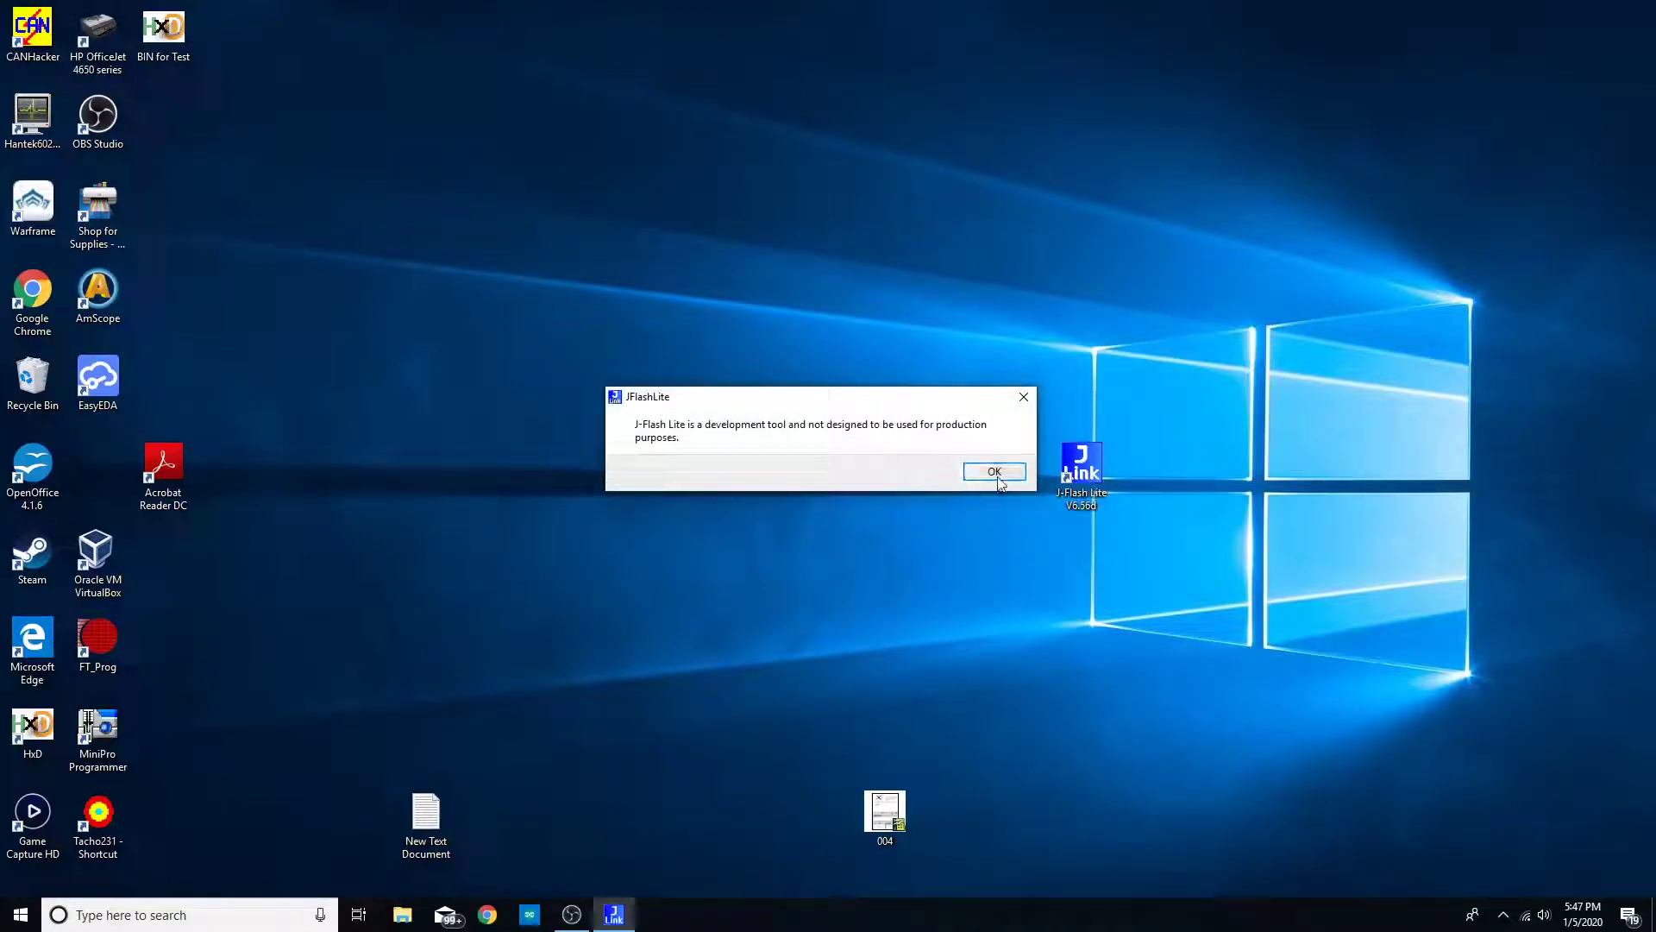
{"action": "left_click", "coordinate": [997, 479]}
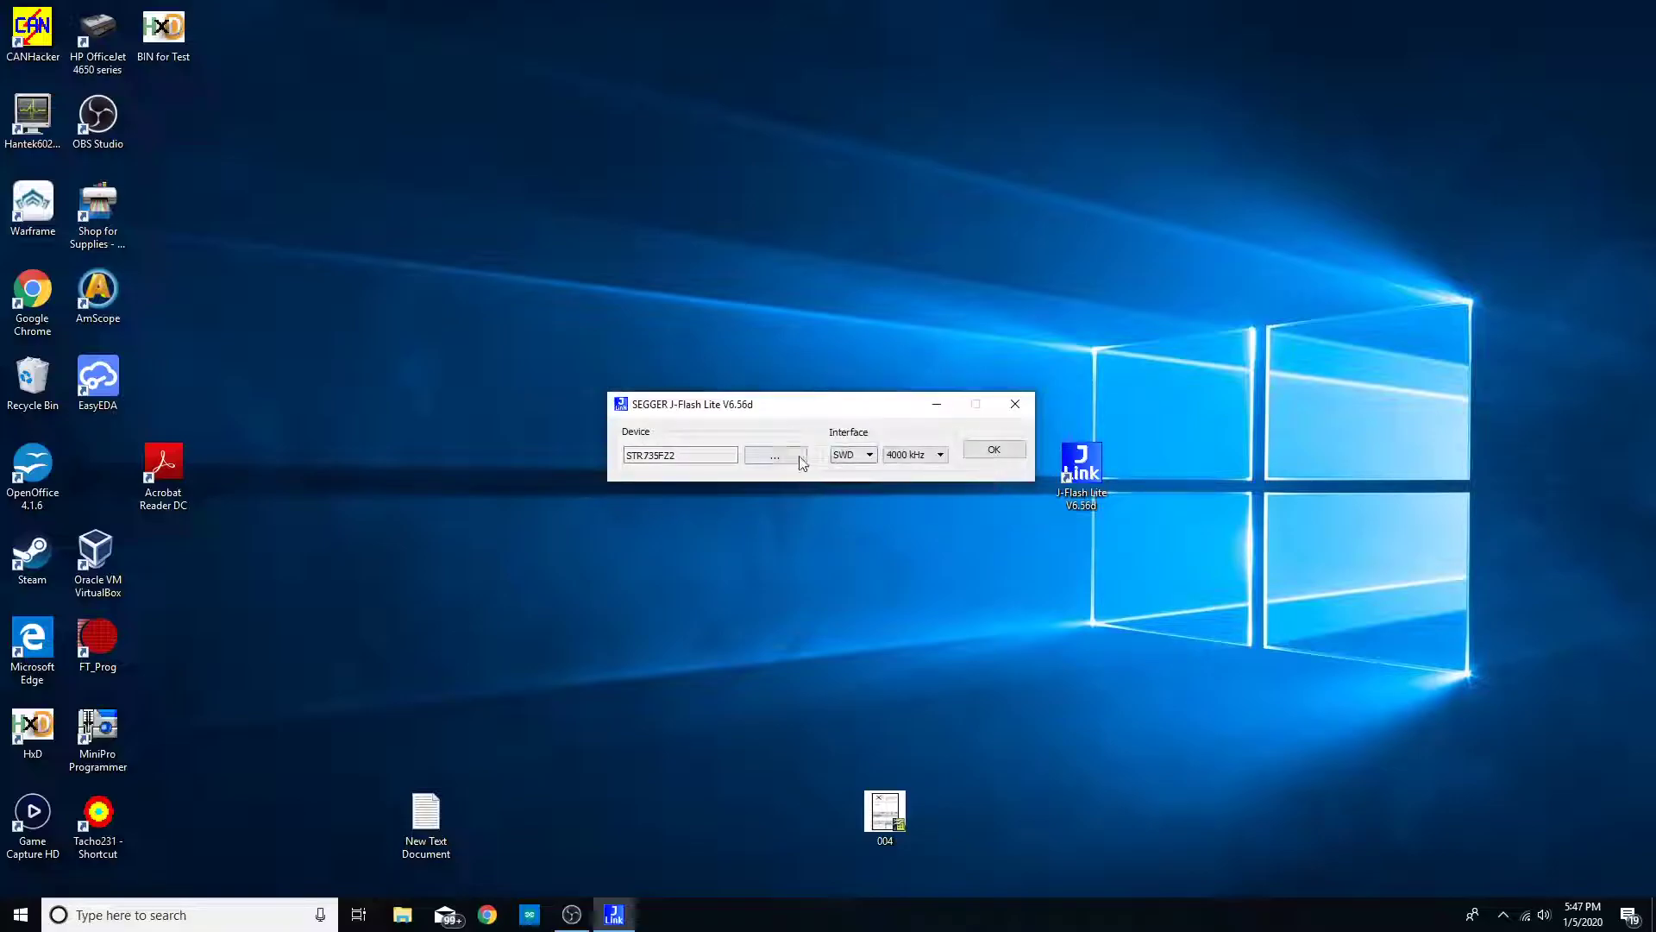
{"action": "left_click", "coordinate": [871, 455]}
{"action": "left_click", "coordinate": [854, 470]}
{"action": "left_click", "coordinate": [940, 454]}
{"action": "left_click", "coordinate": [910, 479]}
{"action": "left_click", "coordinate": [990, 449]}
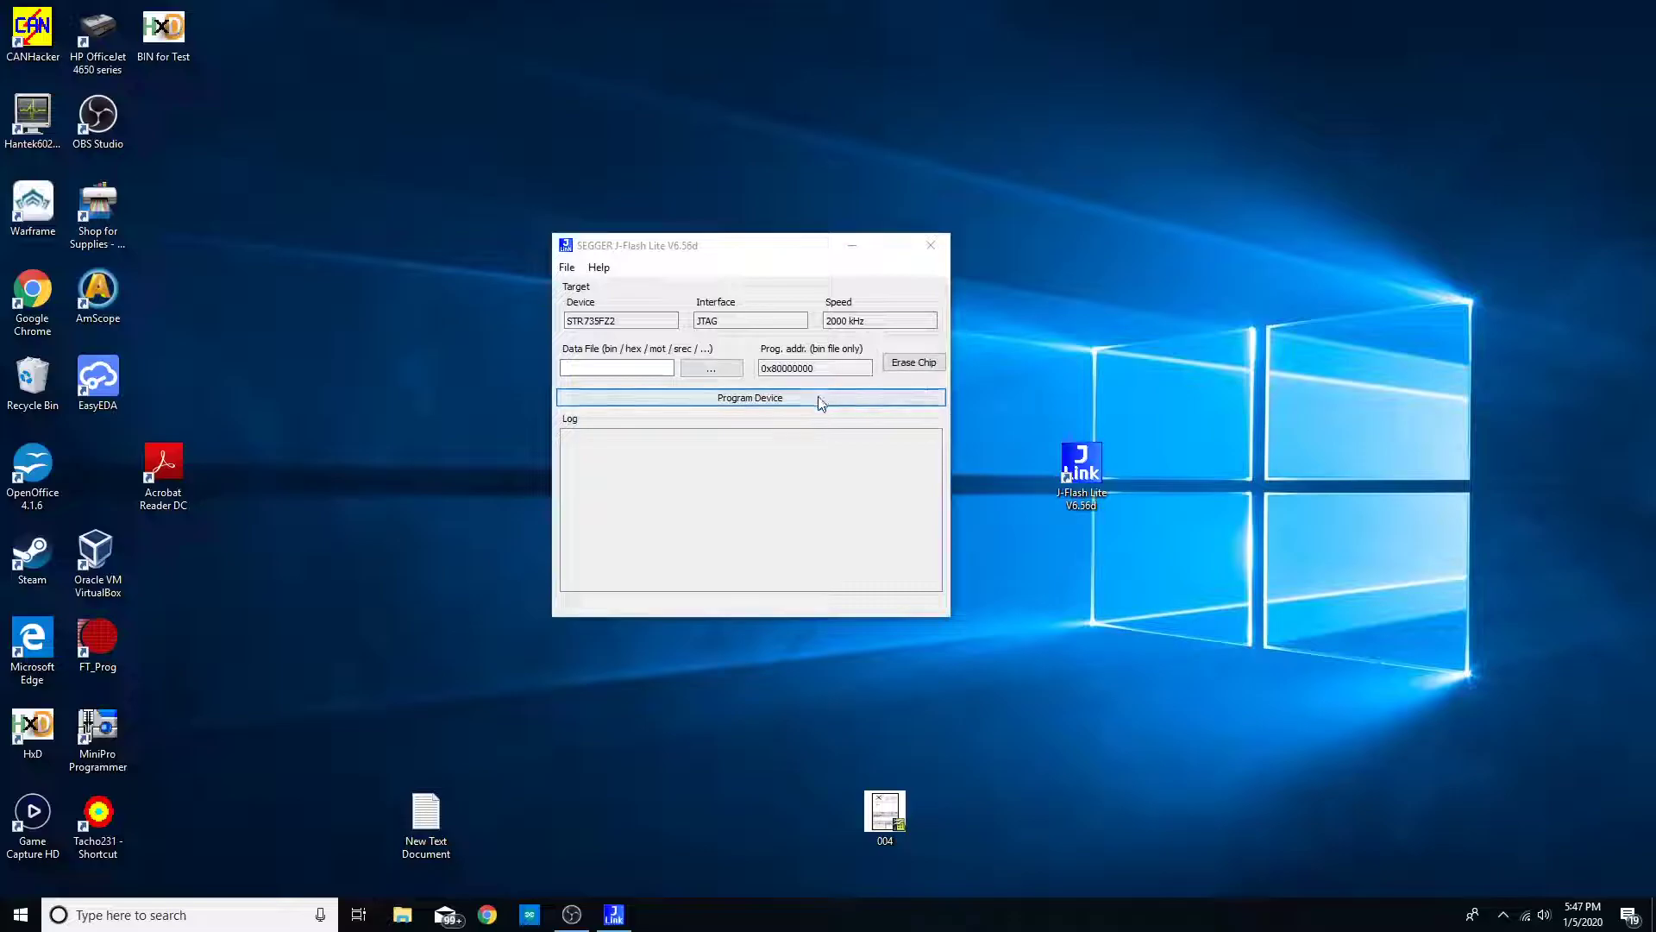
Load "2008 gas 6 gauge.bin" from the Documents folder as the data file
{"action": "left_click", "coordinate": [728, 374]}
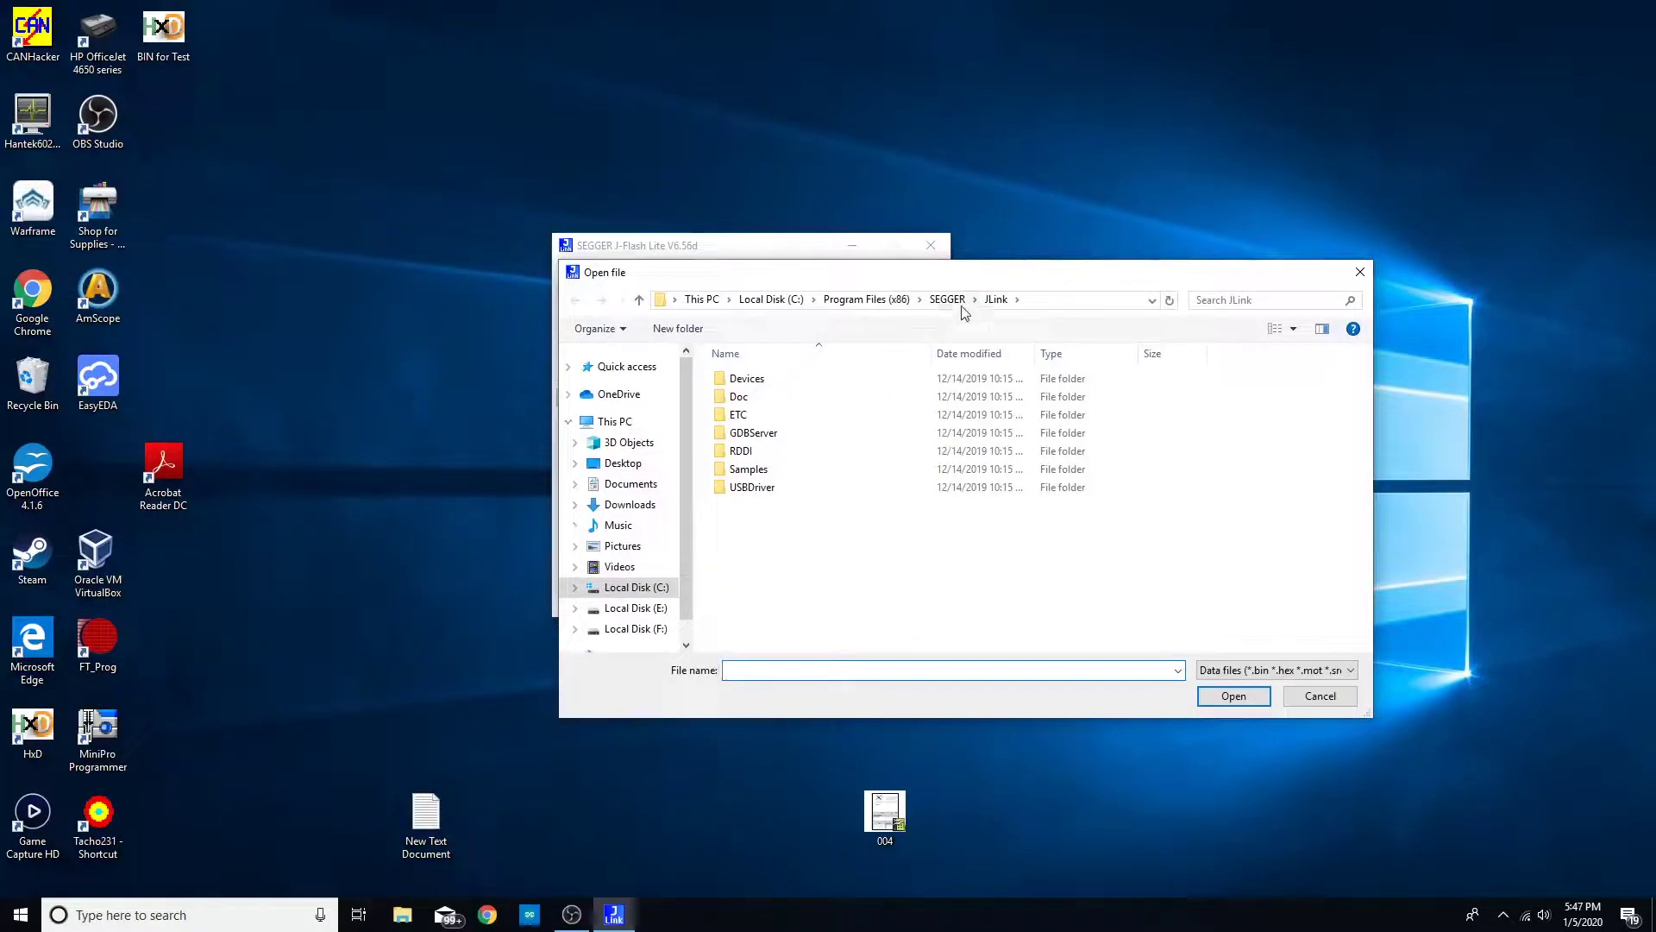
{"action": "left_click", "coordinate": [632, 484]}
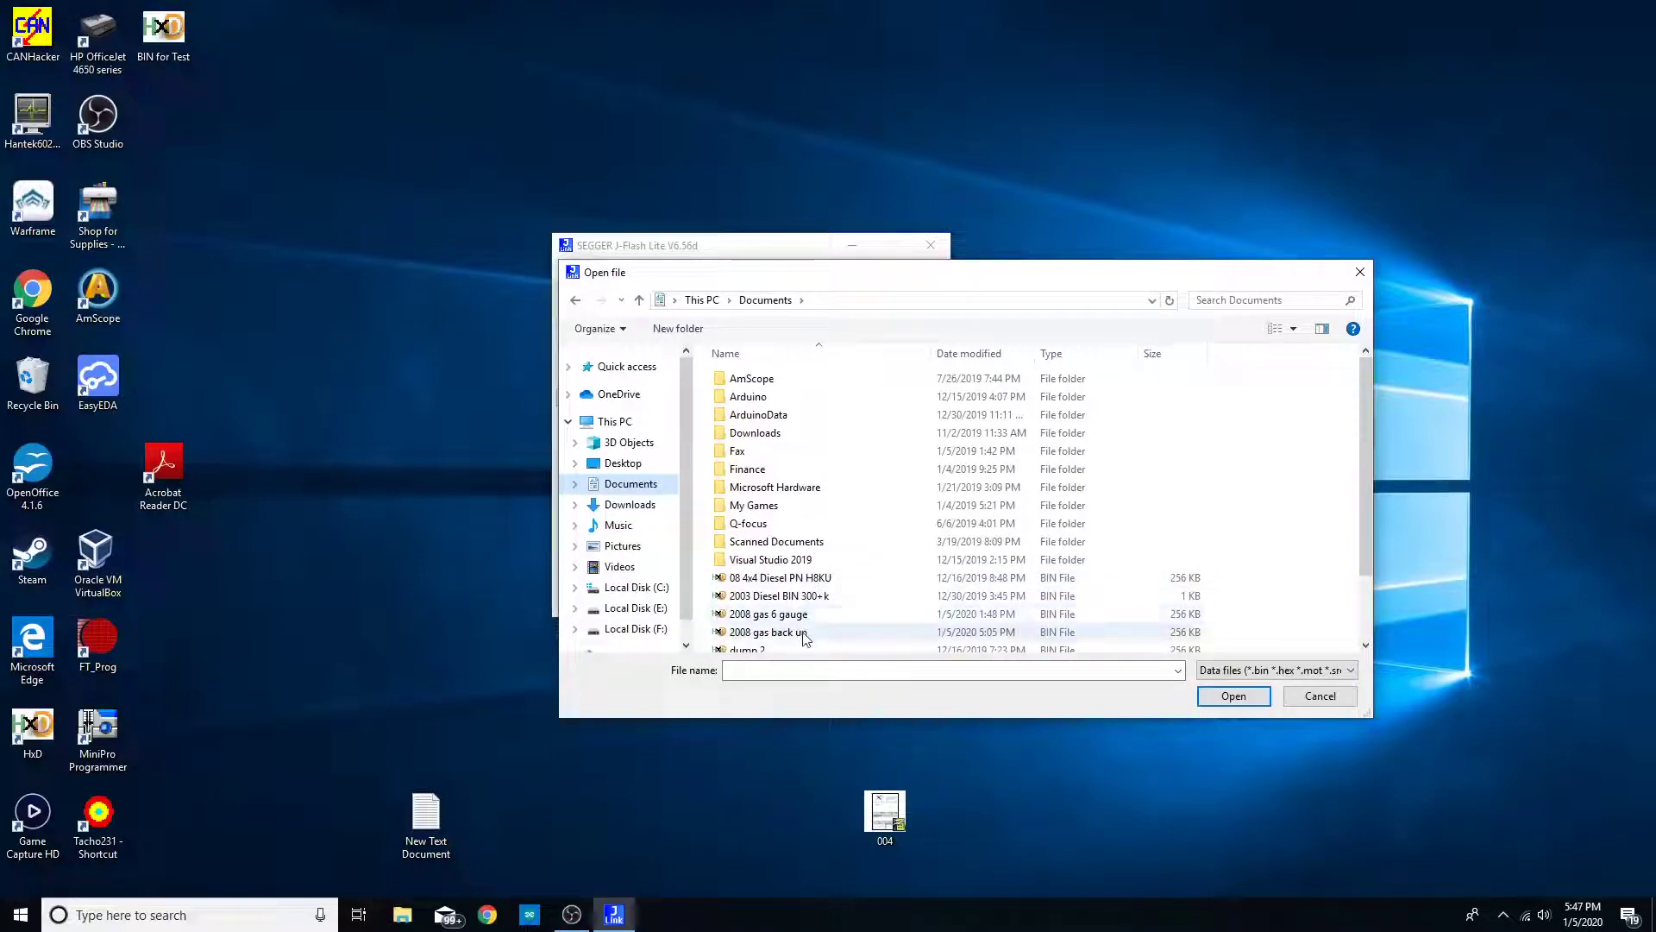
{"action": "double_click", "coordinate": [807, 621]}
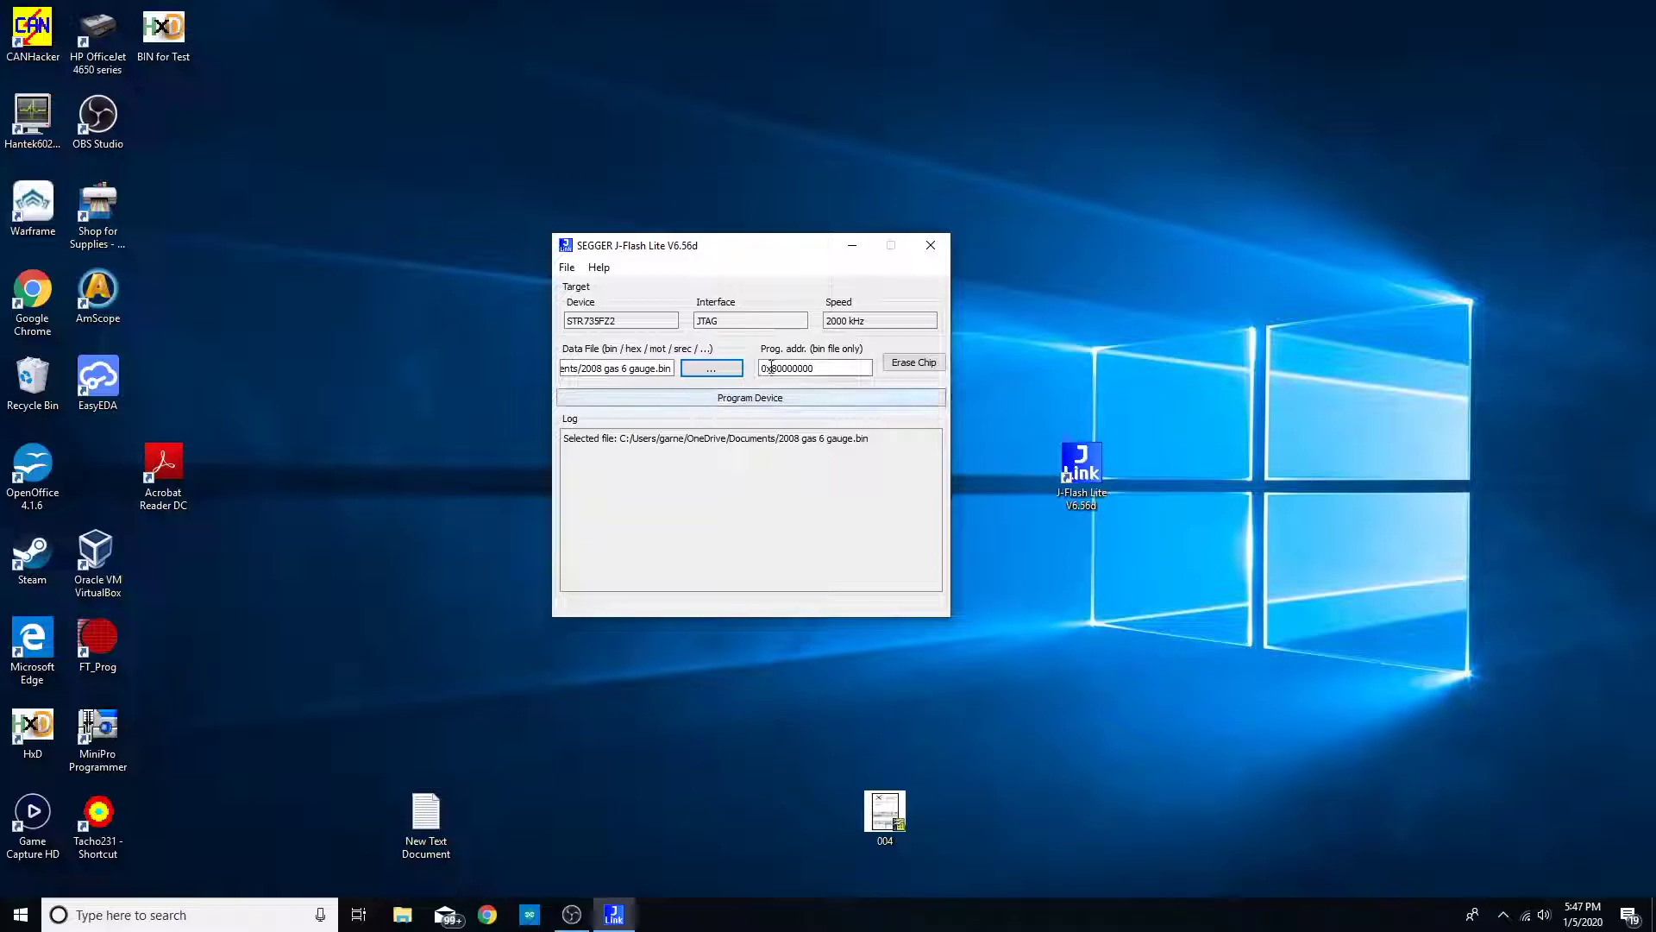
Program the device with the selected data file, accepting the terms of use, and close J-Flash Lite
{"action": "left_click", "coordinate": [767, 400]}
{"action": "left_click", "coordinate": [1001, 613]}
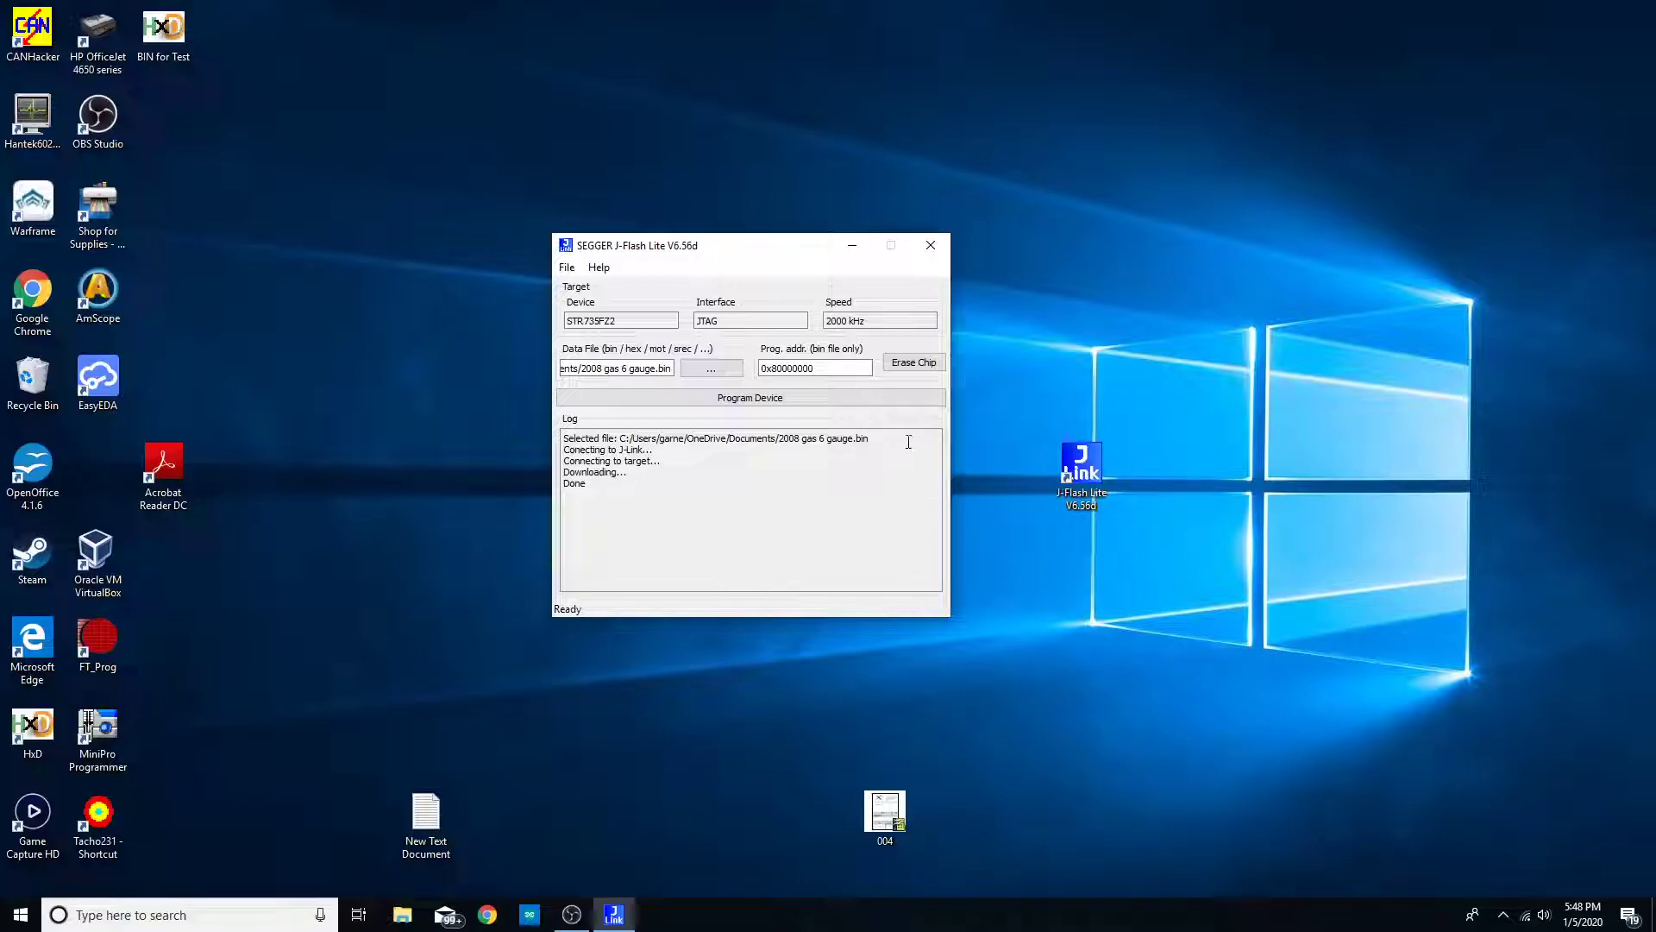
{"action": "left_click", "coordinate": [941, 255]}
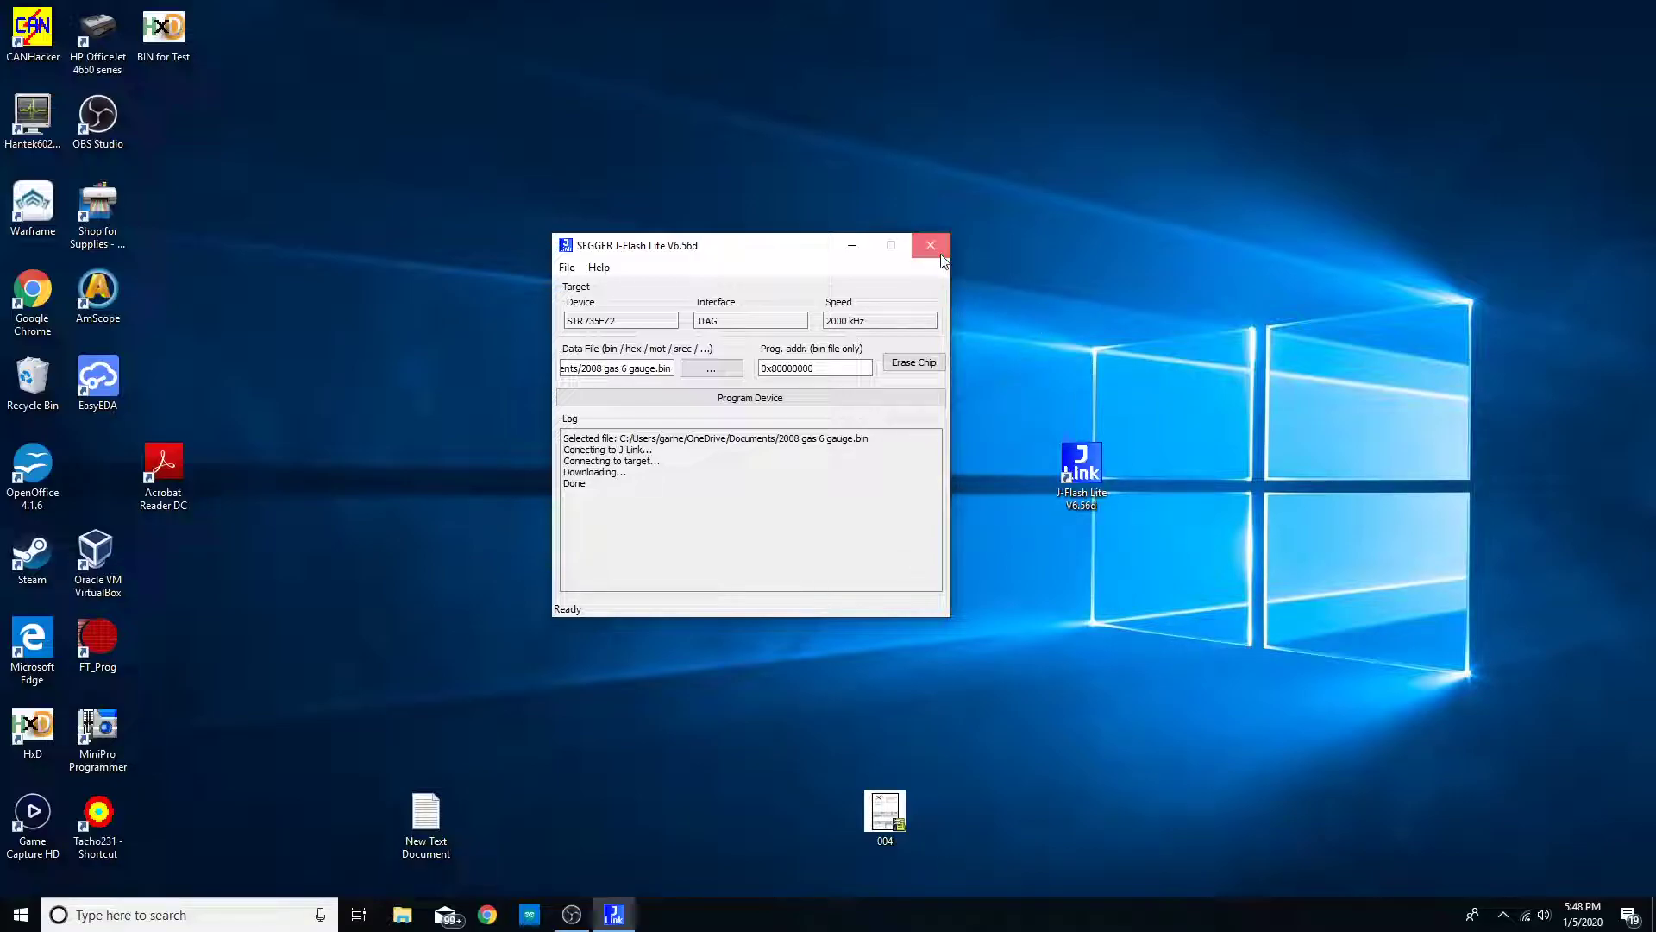